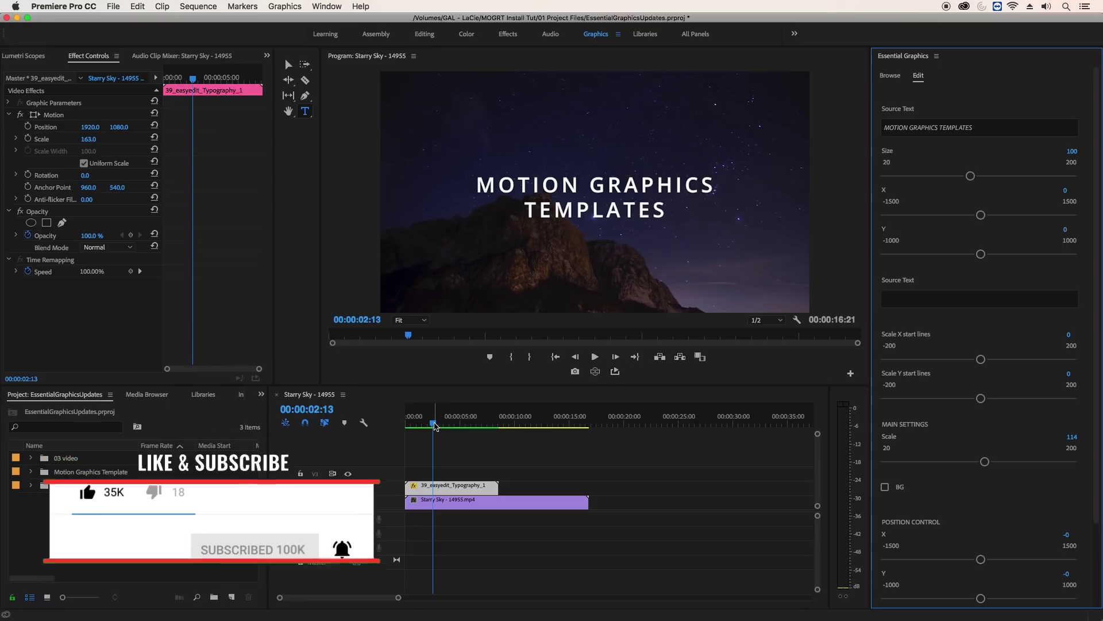
Play the title animation from the start of the sequence
left_click(388, 426)
key("Home")
key("space")
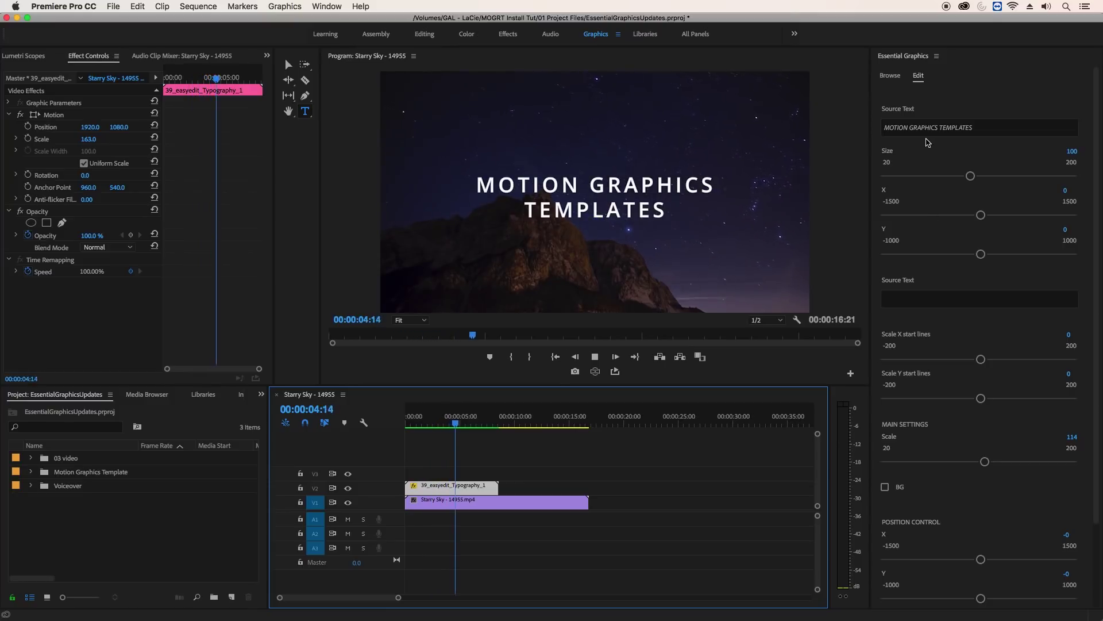
Replace the title text MOTION GRAPHICS TEMPLATES with .MOGRT, returning to the Graphics workspace
left_click(923, 131)
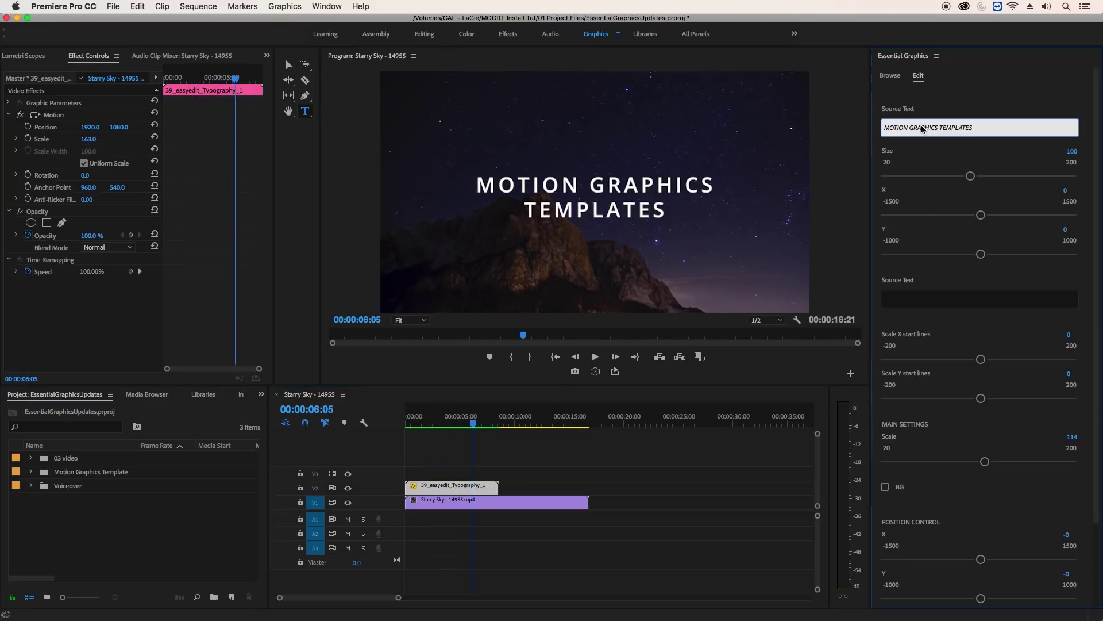
key("ctrl+a")
key("BackSpace")
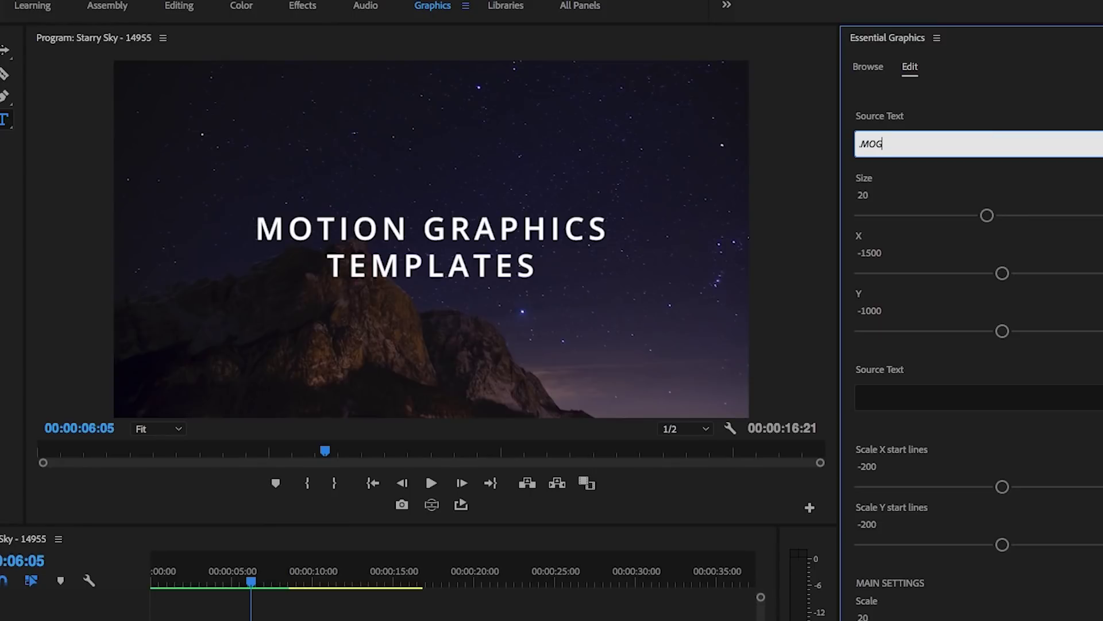
type(".MOGRT")
left_click(968, 105)
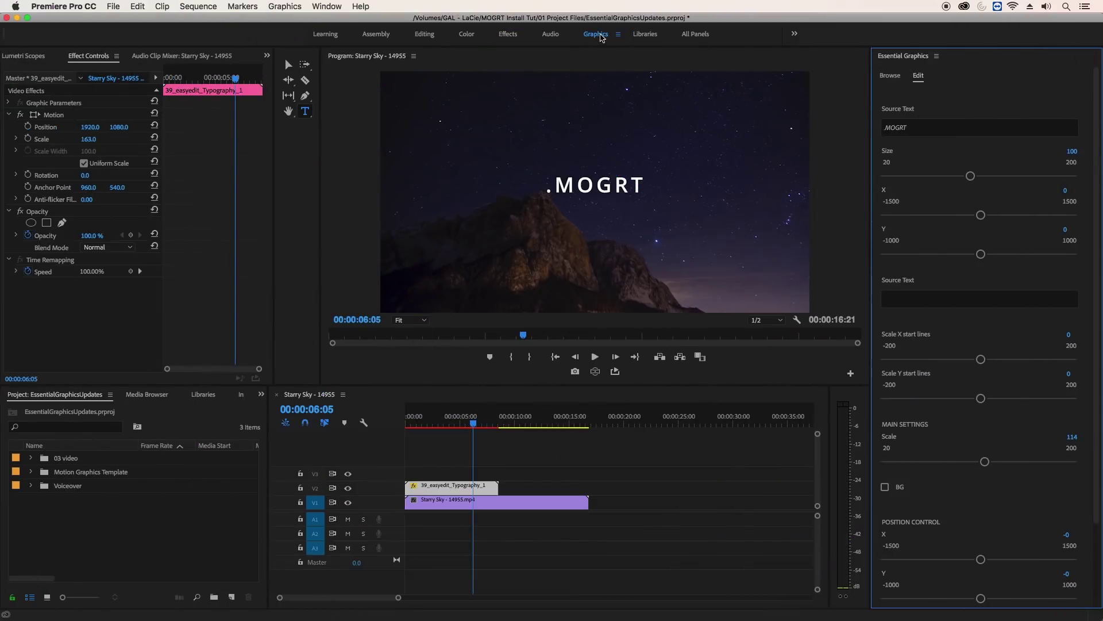
left_click(418, 37)
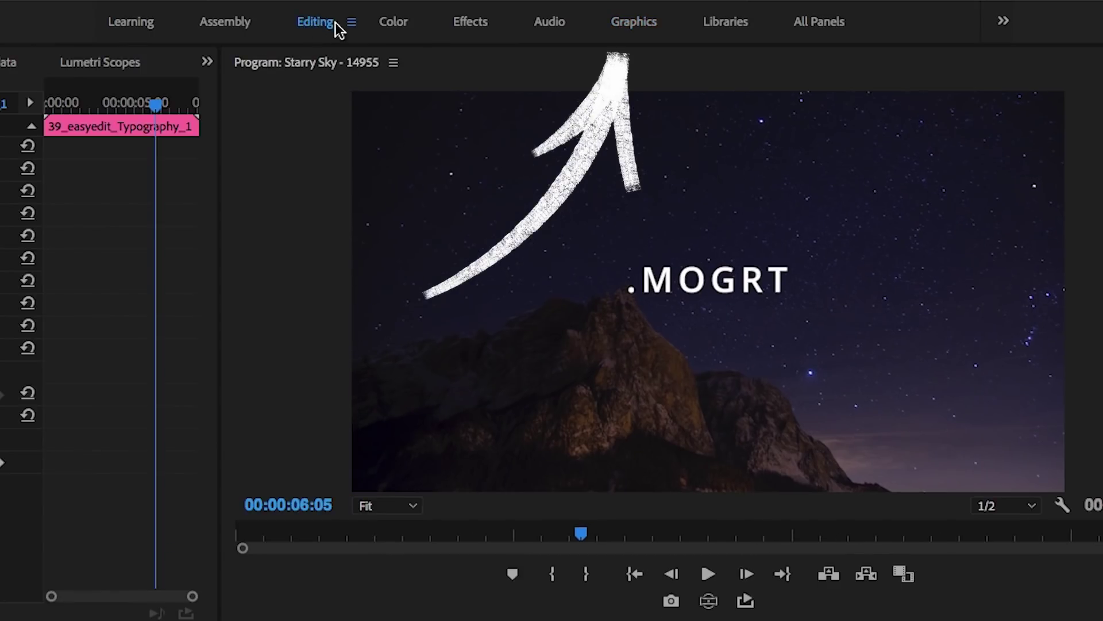
left_click(638, 23)
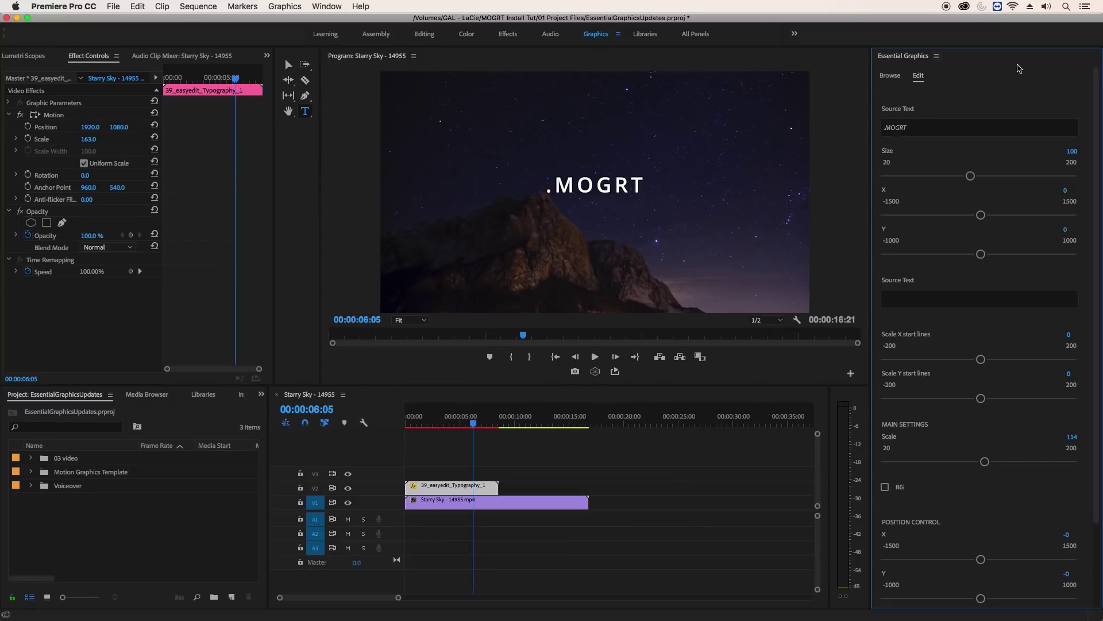
Search templates for 'social media', star the second Bouncy template, then filter to favorites with search cleared
left_click(894, 76)
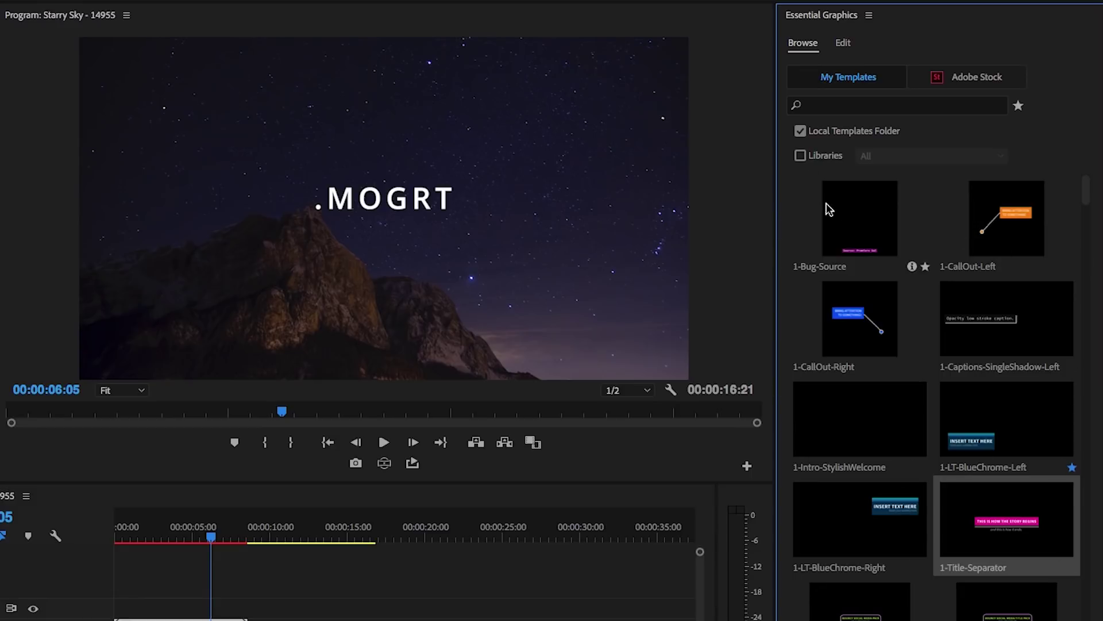
left_click(822, 106)
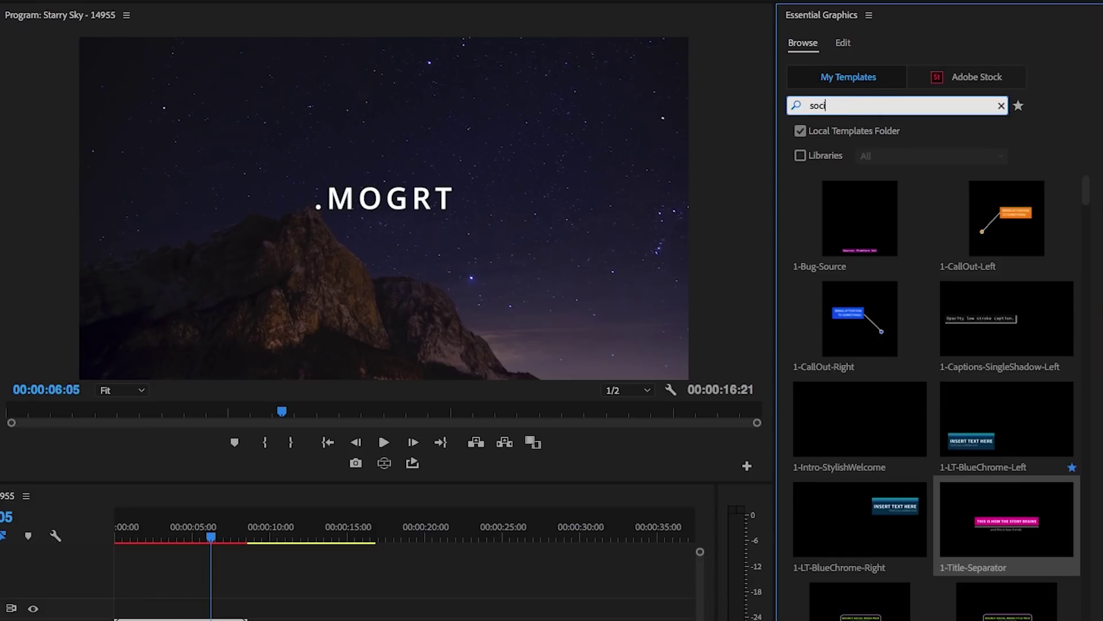
key("Return")
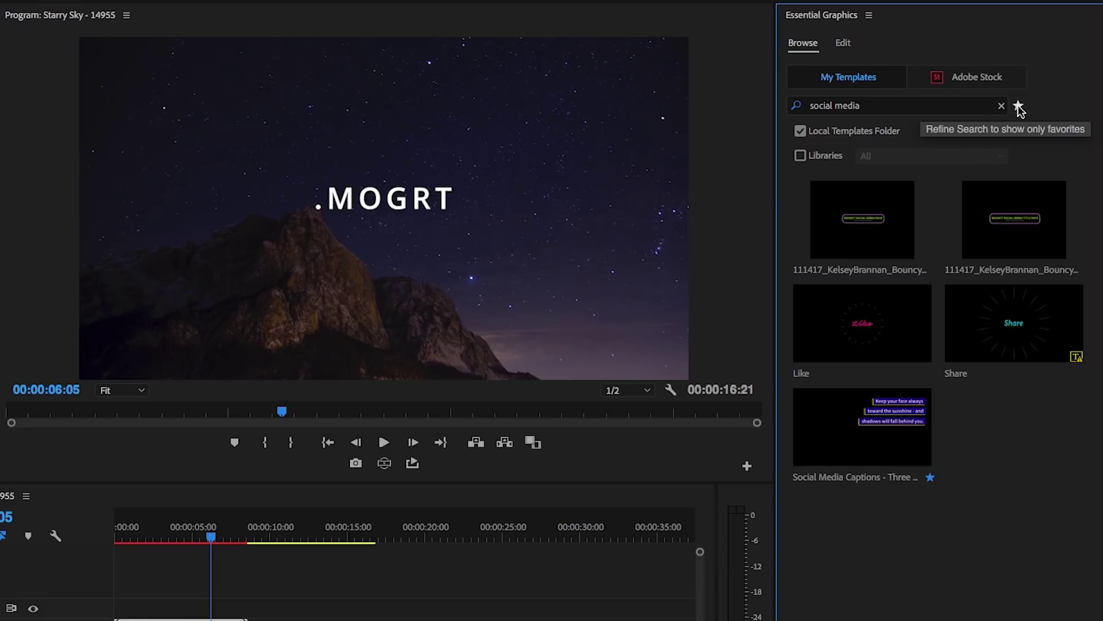
mouse_move(1052, 342)
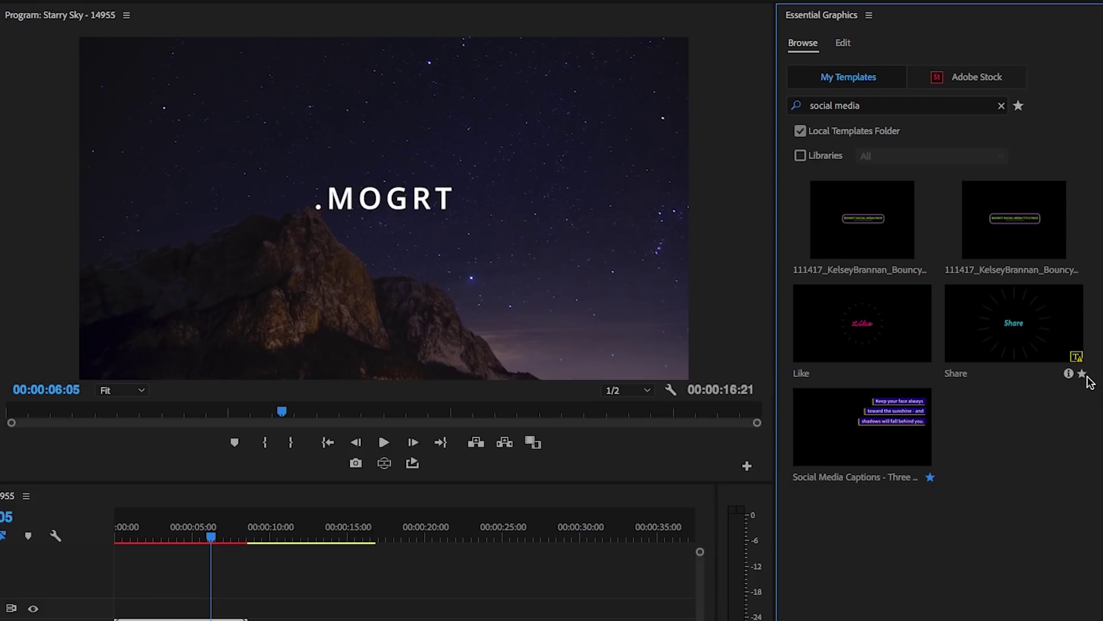
left_click(1082, 270)
left_click(1018, 107)
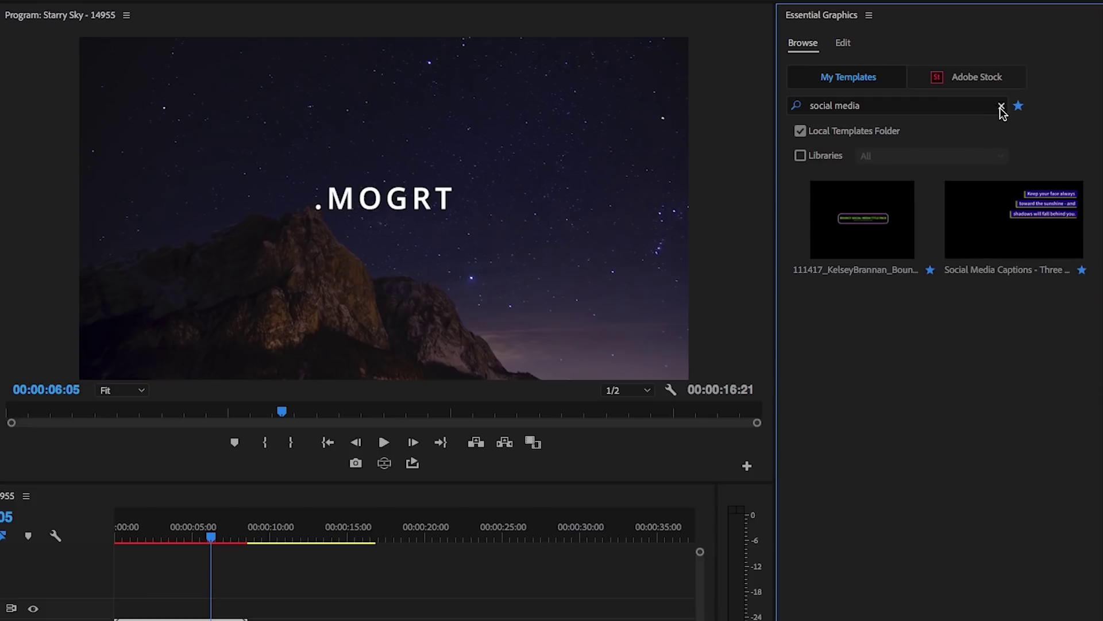
left_click(1001, 107)
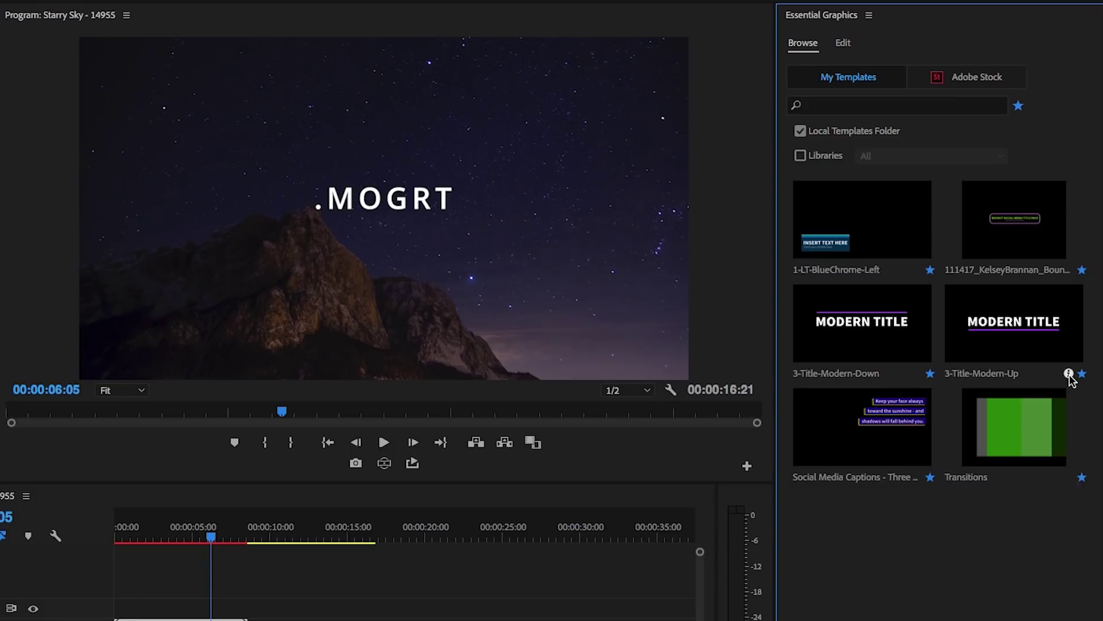
Retitle 3-Title-Modern-Up as 'Modern Title' and add the keywords large, purple
left_click(1069, 374)
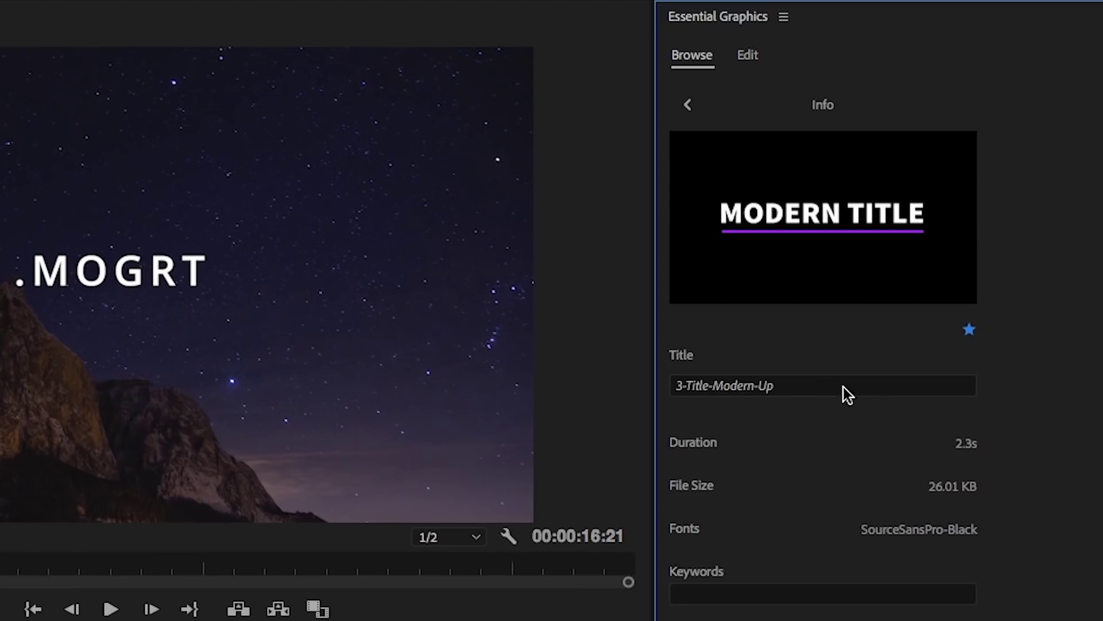
left_click(843, 386)
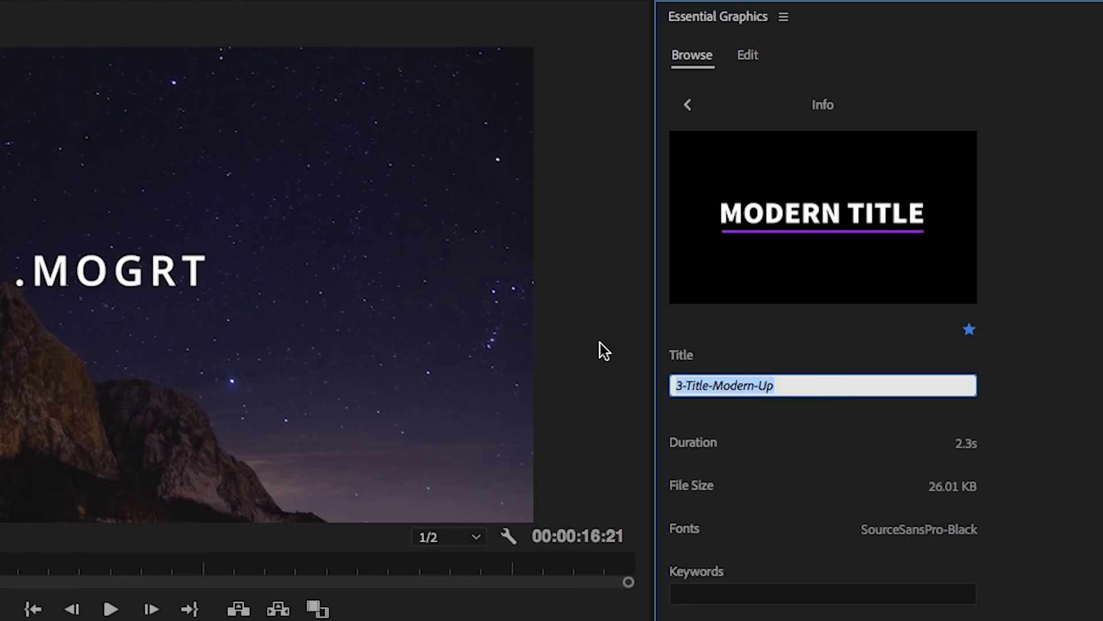
type("Modern Title")
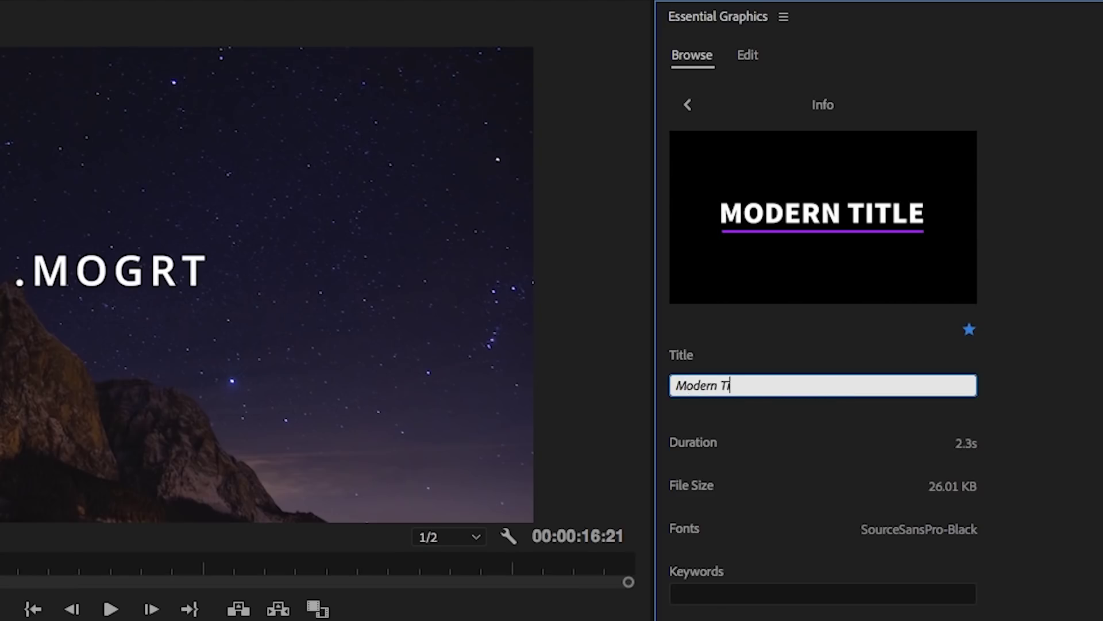
left_click(713, 592)
type("large,")
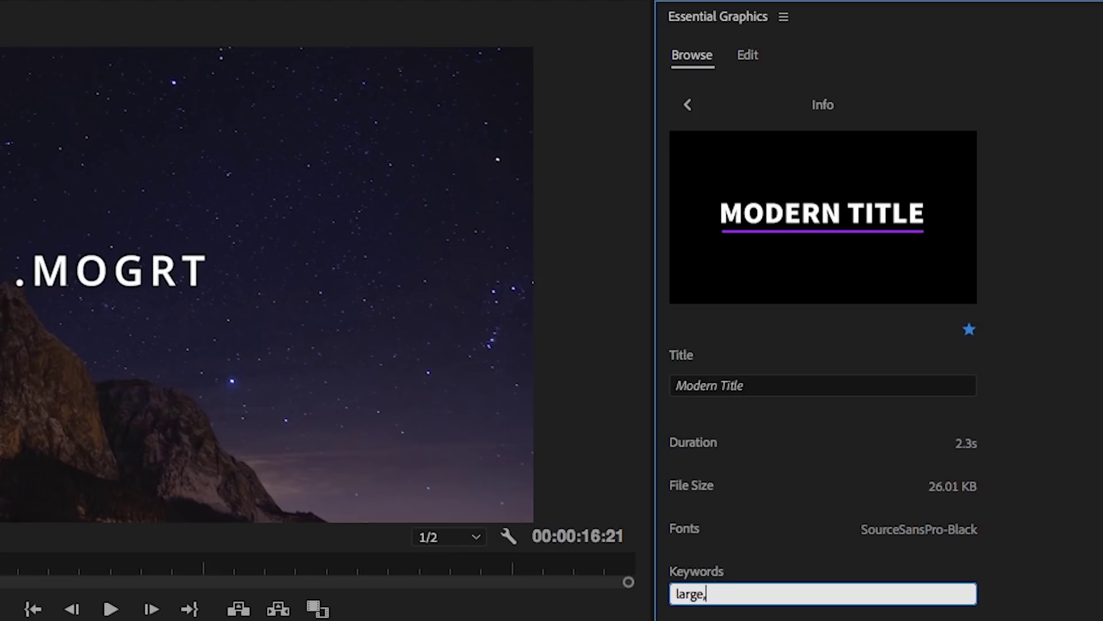
type(" purple")
left_click(688, 105)
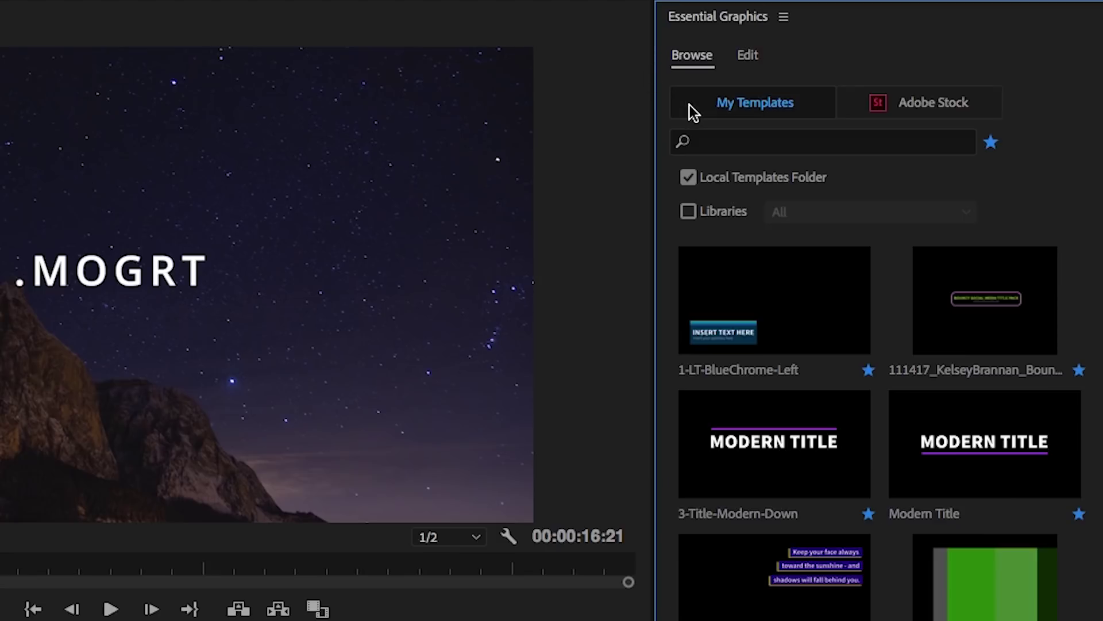
Try the Local Templates Folder and Creative Cloud Libraries (My Library) source filters, leaving libraries off
left_click(689, 178)
left_click(693, 179)
left_click(689, 211)
left_click(797, 218)
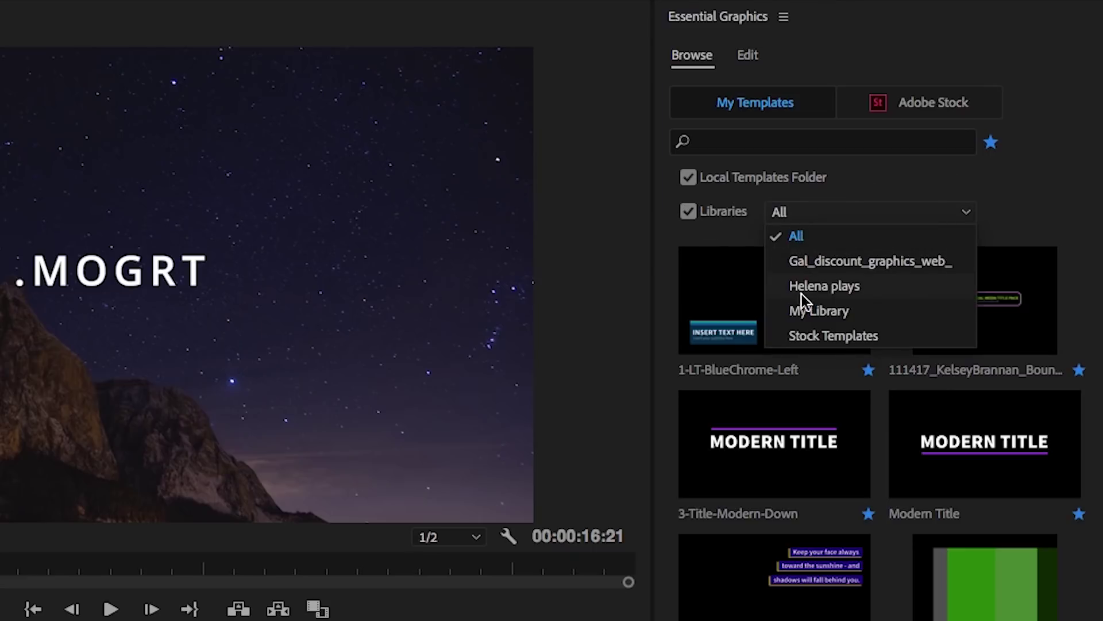
left_click(806, 311)
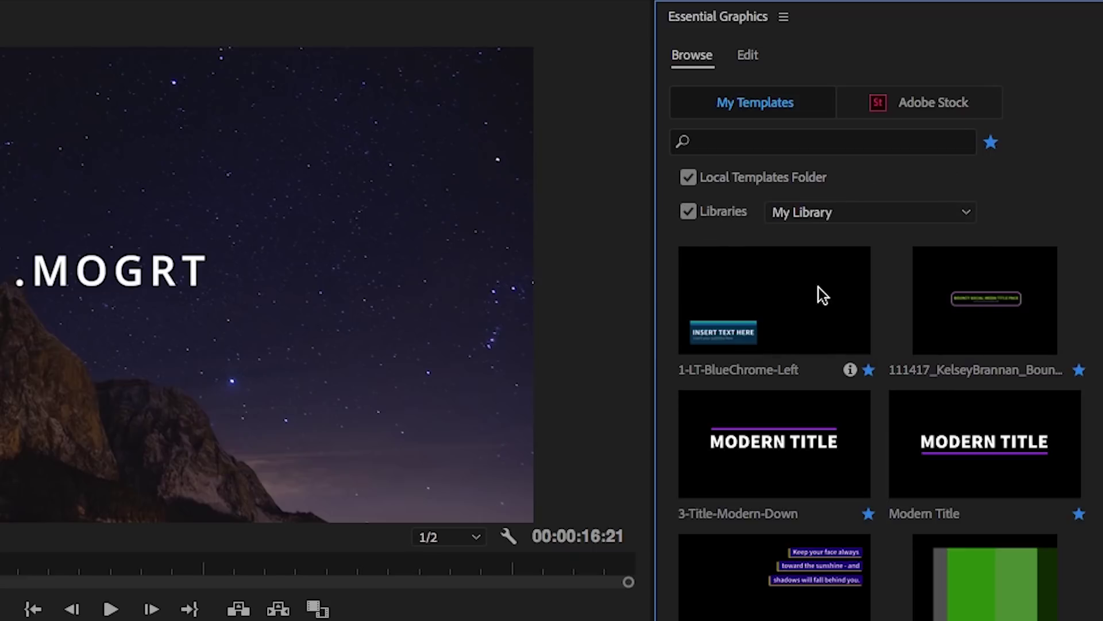
left_click(689, 213)
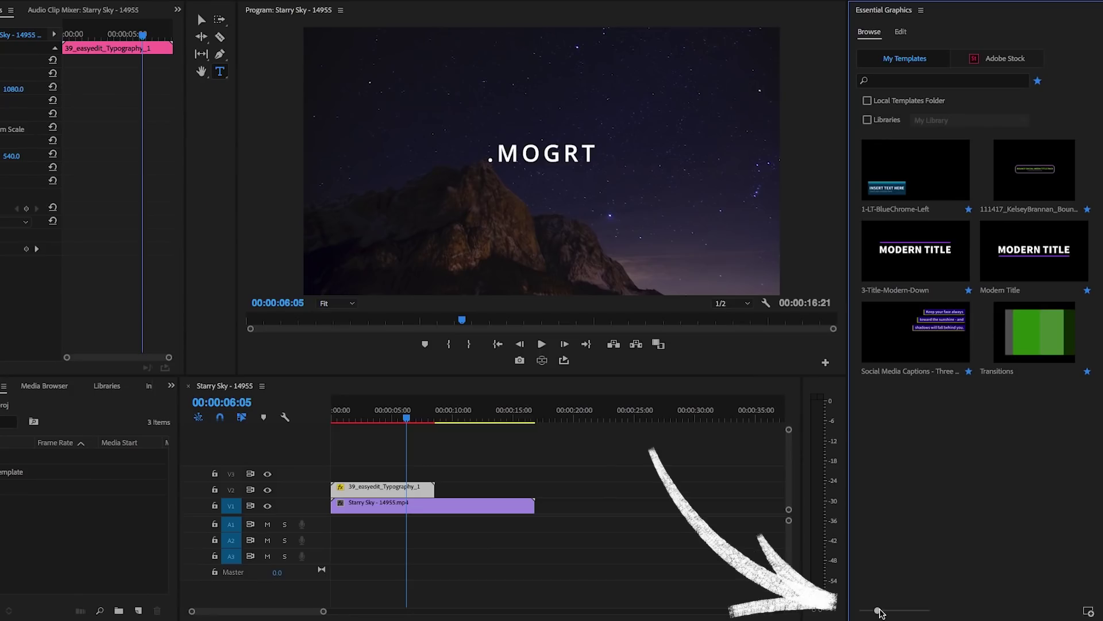
Enlarge the thumbnails to a single column and scroll through the template list
left_click_drag(879, 610, 888, 613)
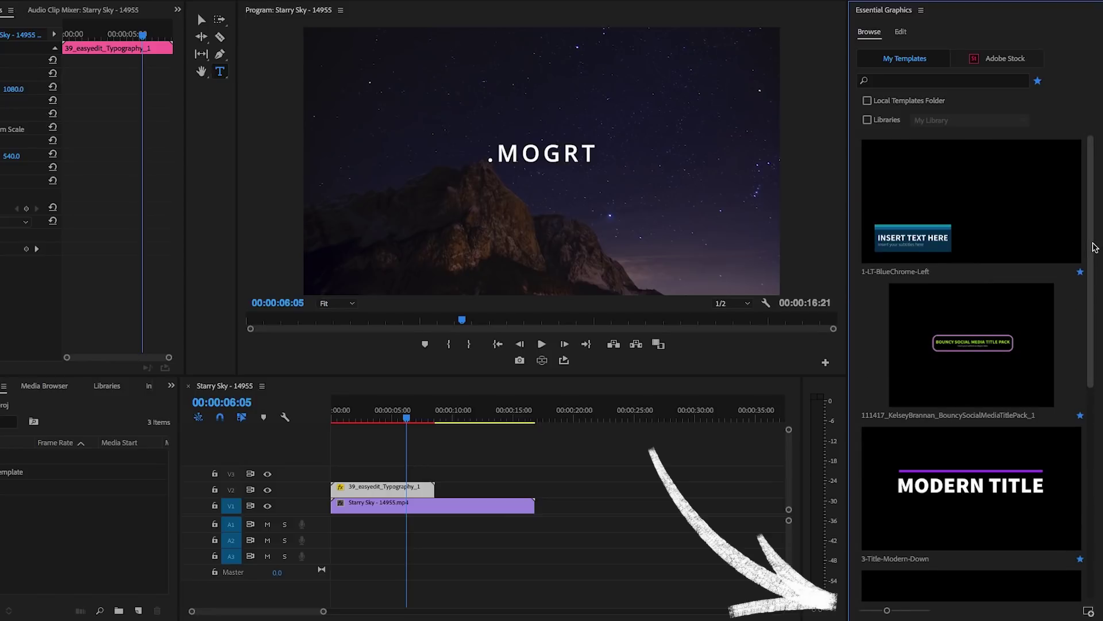
scroll(954, 368, "down", 1)
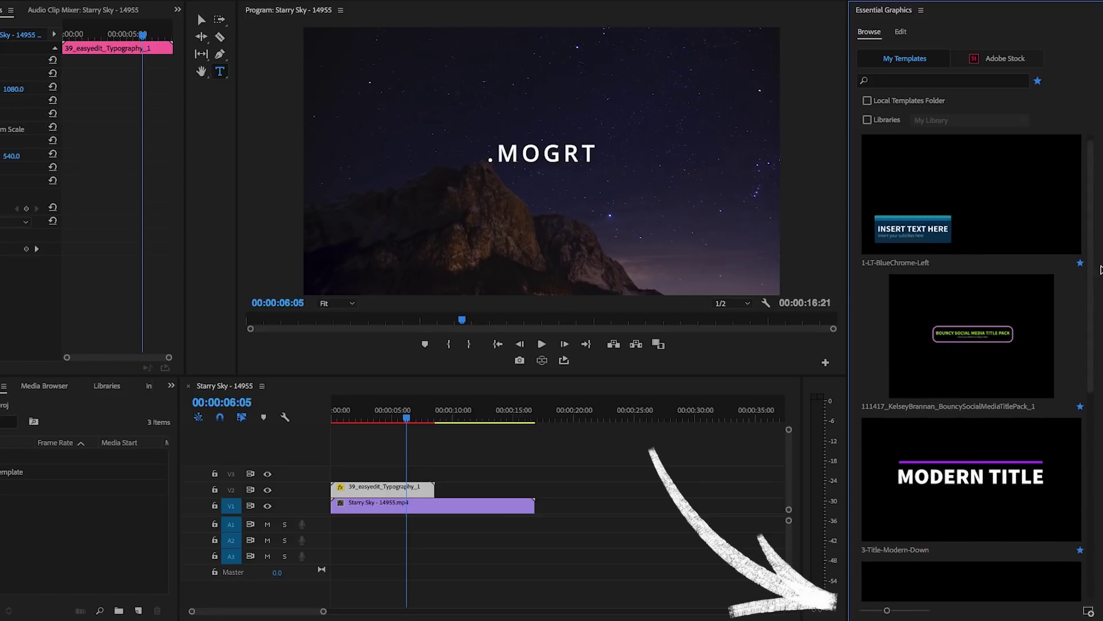
left_click_drag(1101, 269, 1094, 423)
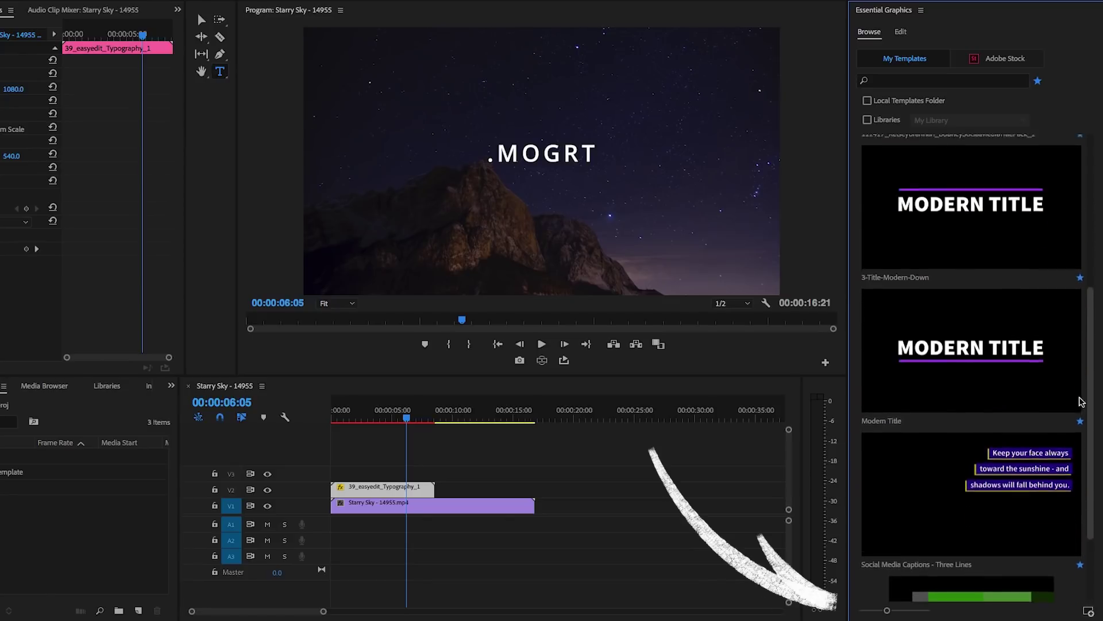
scroll(1081, 401, "up", 5)
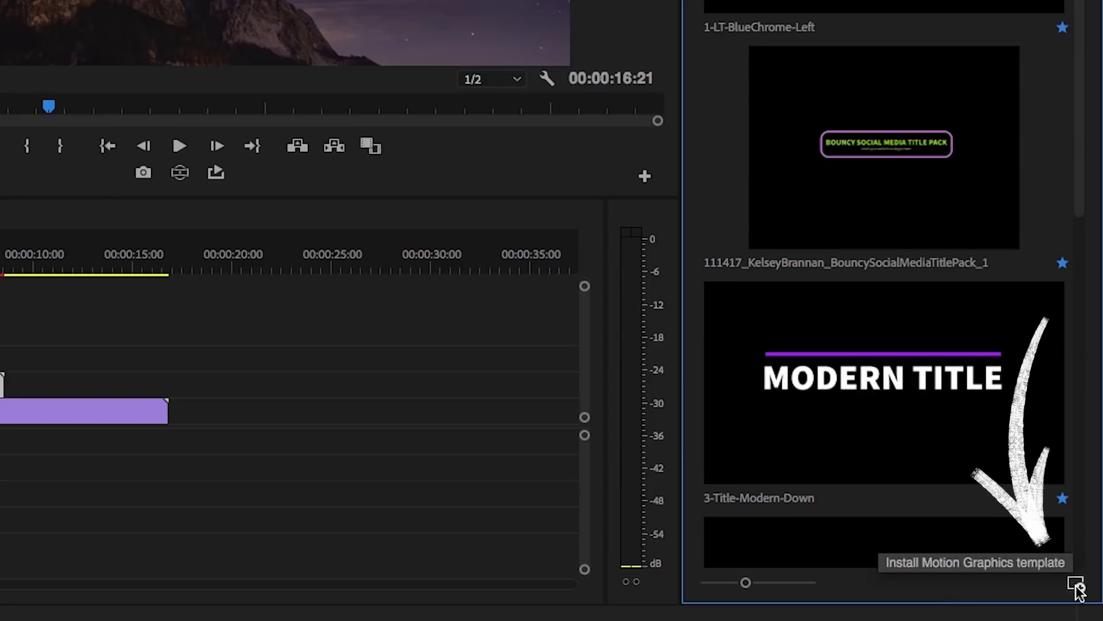
Install Real_Estate_Promo_Update.mogrt from the Downloads folder as a motion graphics template
left_click(1077, 586)
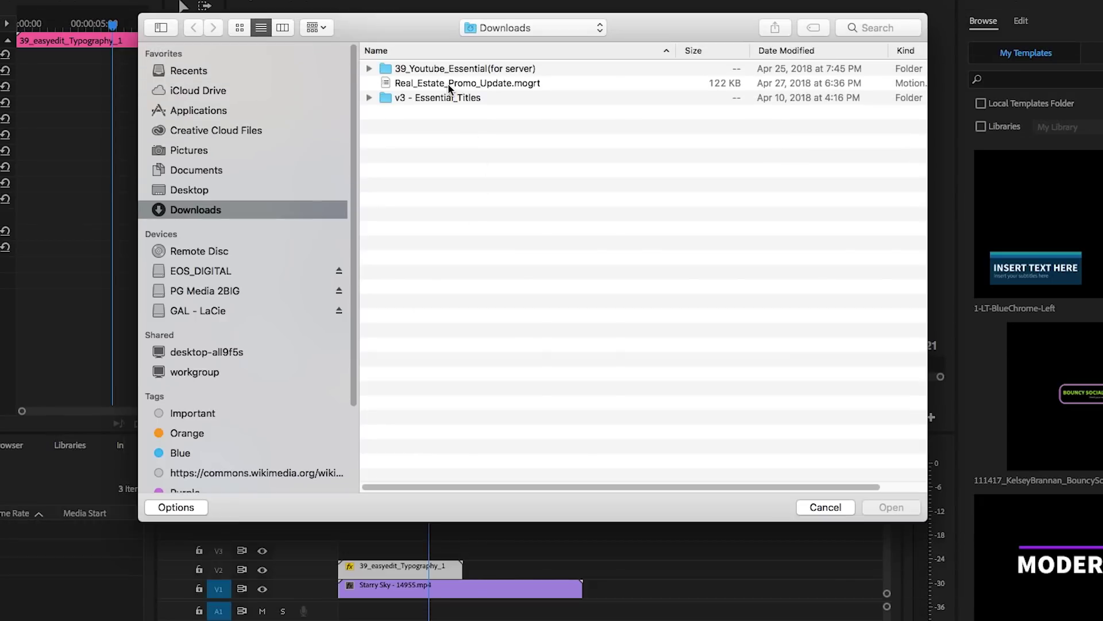
left_click(447, 84)
left_click(912, 511)
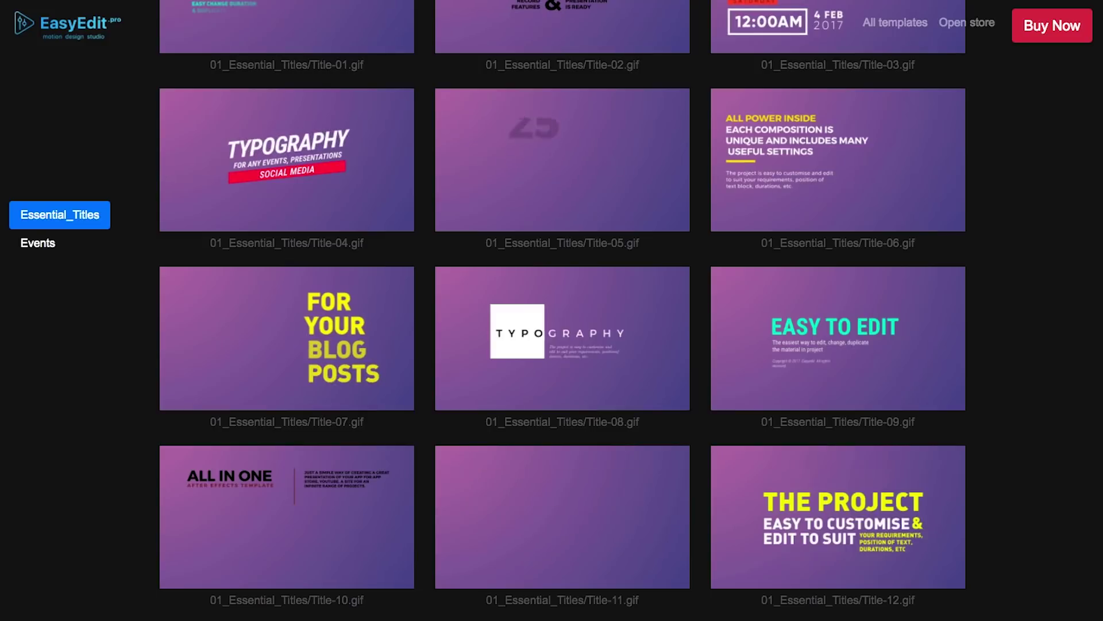
Scroll through the EasyEdit Essential_Titles preview gallery
scroll(986, 235, "up", 4)
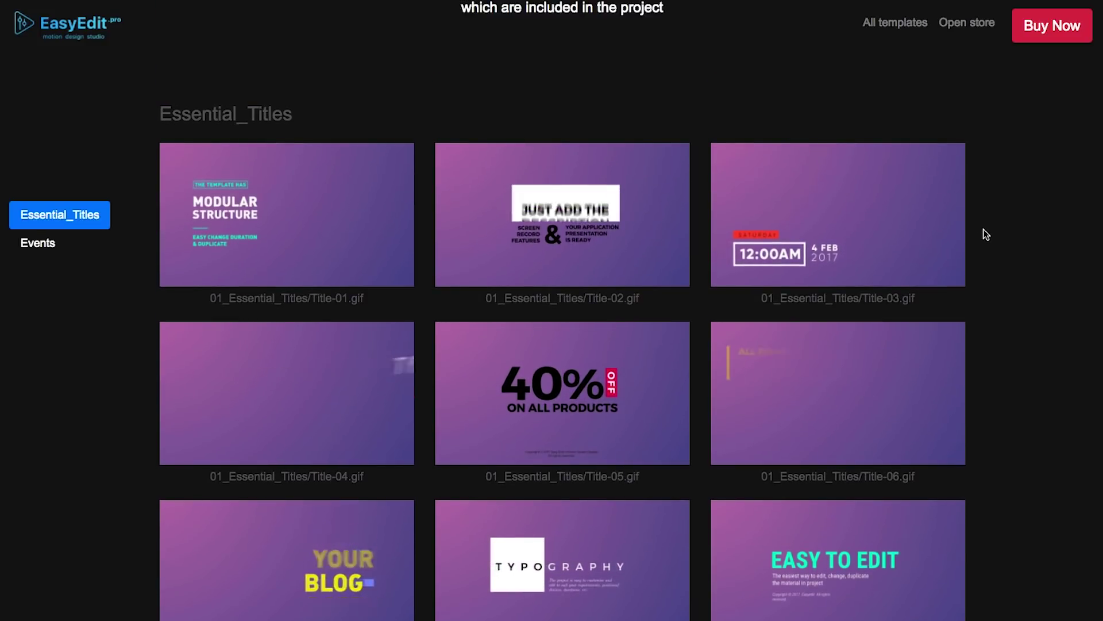
scroll(987, 235, "down", 3)
scroll(987, 235, "down", 5)
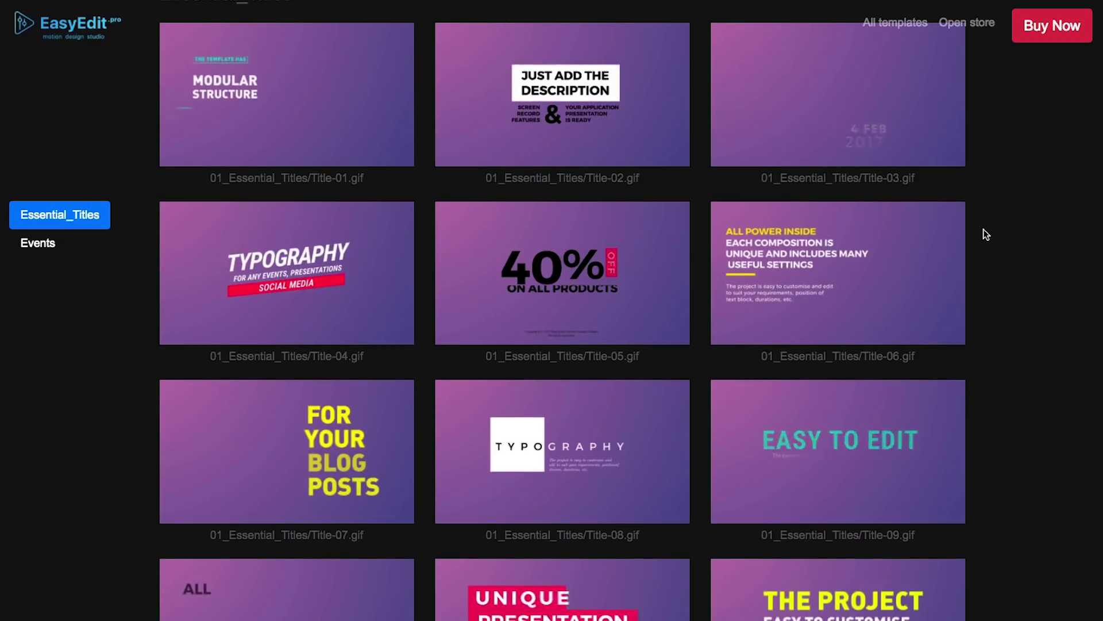
scroll(986, 234, "down", 8)
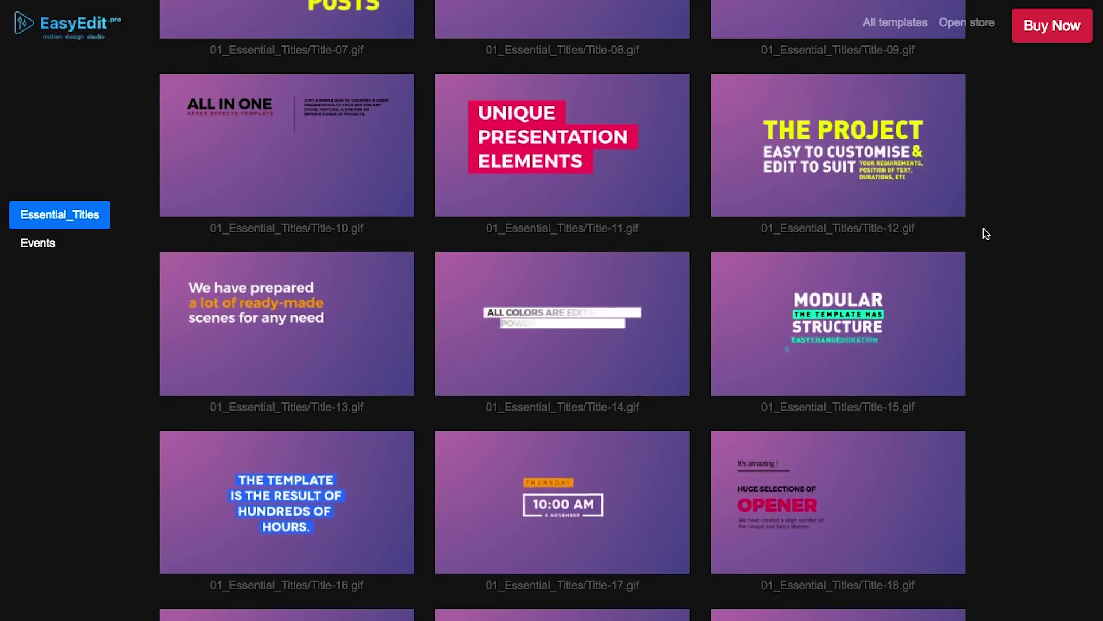
scroll(986, 234, "down", 13)
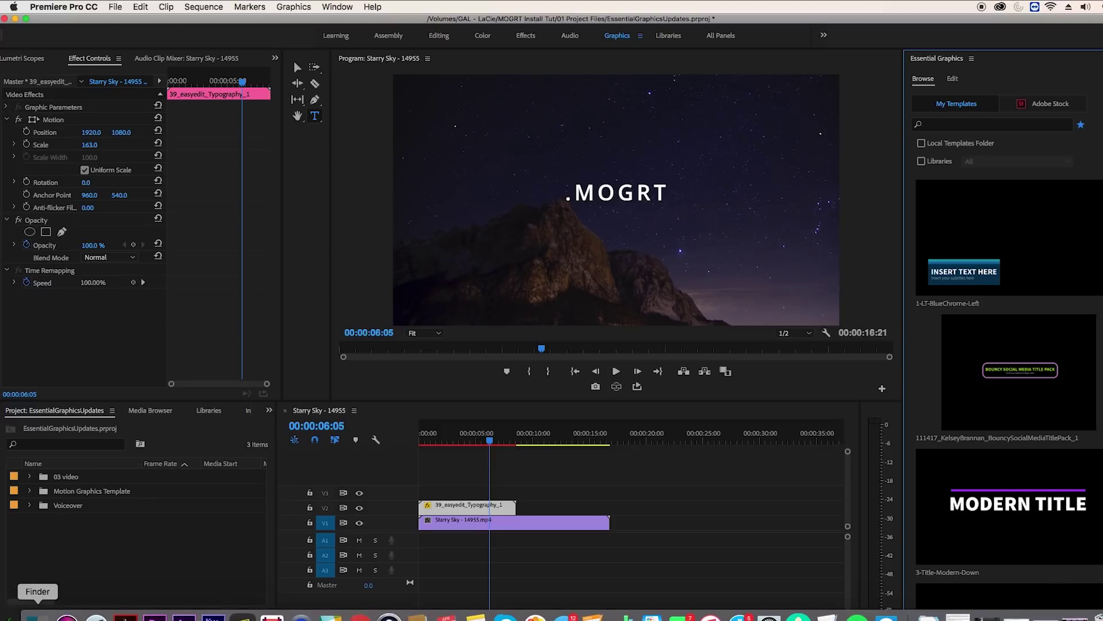
Open a Finder window on Downloads and move it lower on screen
left_click(37, 613)
left_click_drag(181, 113, 362, 170)
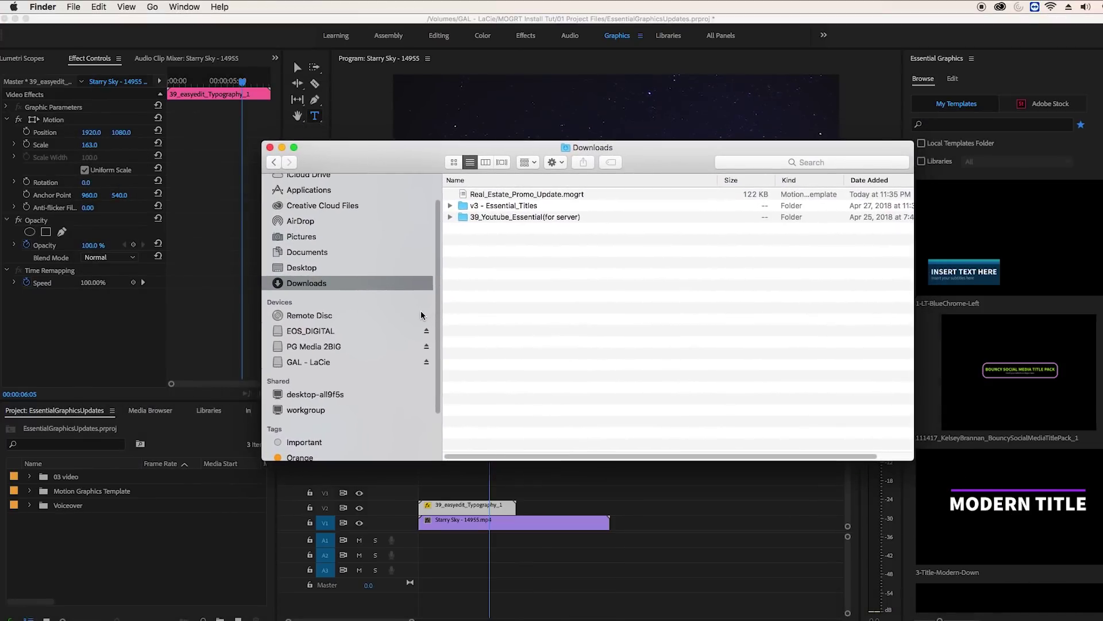
left_click_drag(348, 160, 346, 452)
Minimize the Downloads window and bring up the installation path.txt notes
left_click(280, 439)
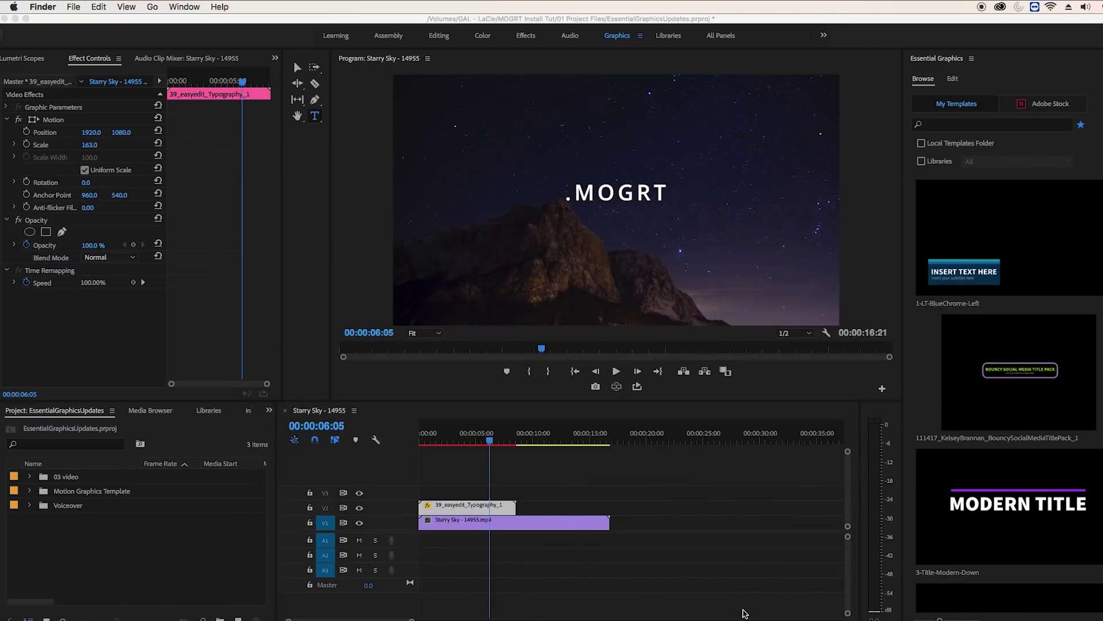
mouse_move(928, 614)
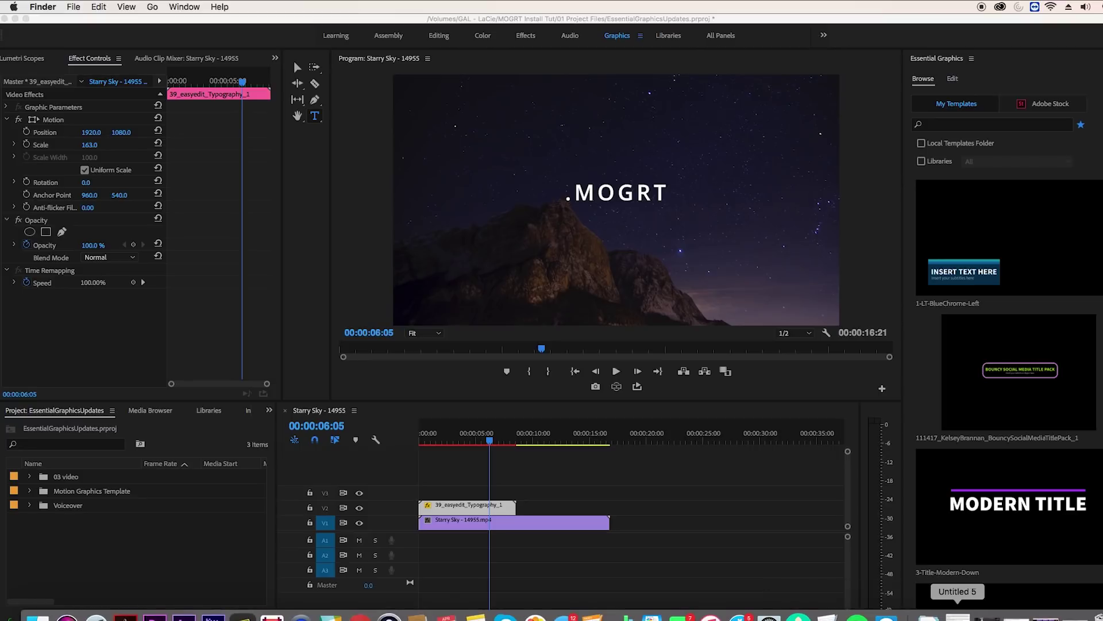
left_click(1016, 613)
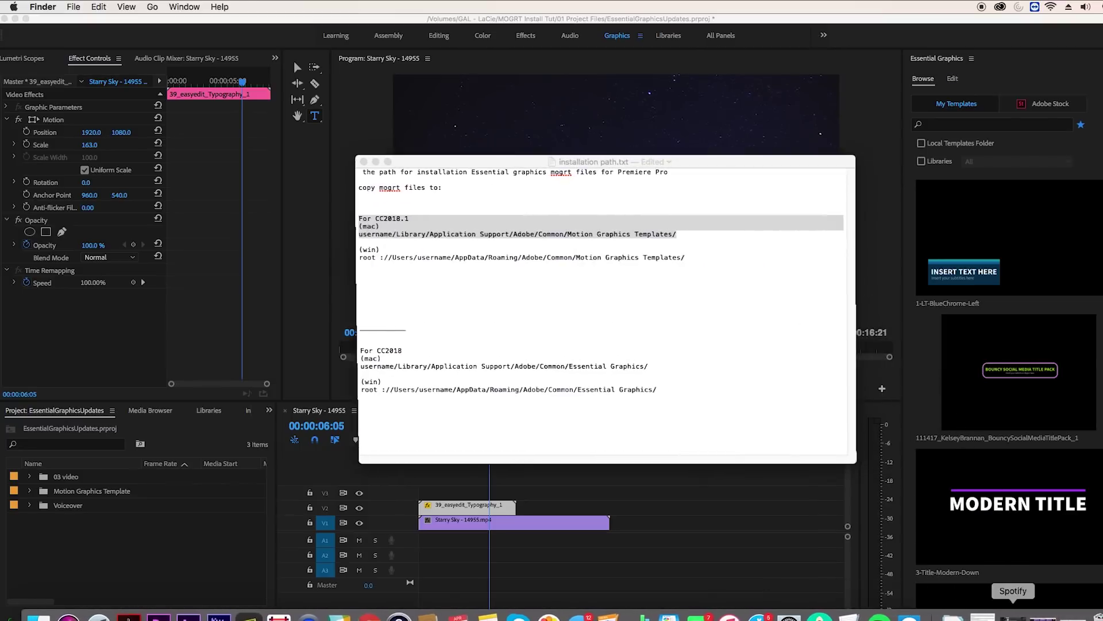
Highlight the Windows and Mac CC2018.1 template install paths, then minimize the notes
left_click(490, 270)
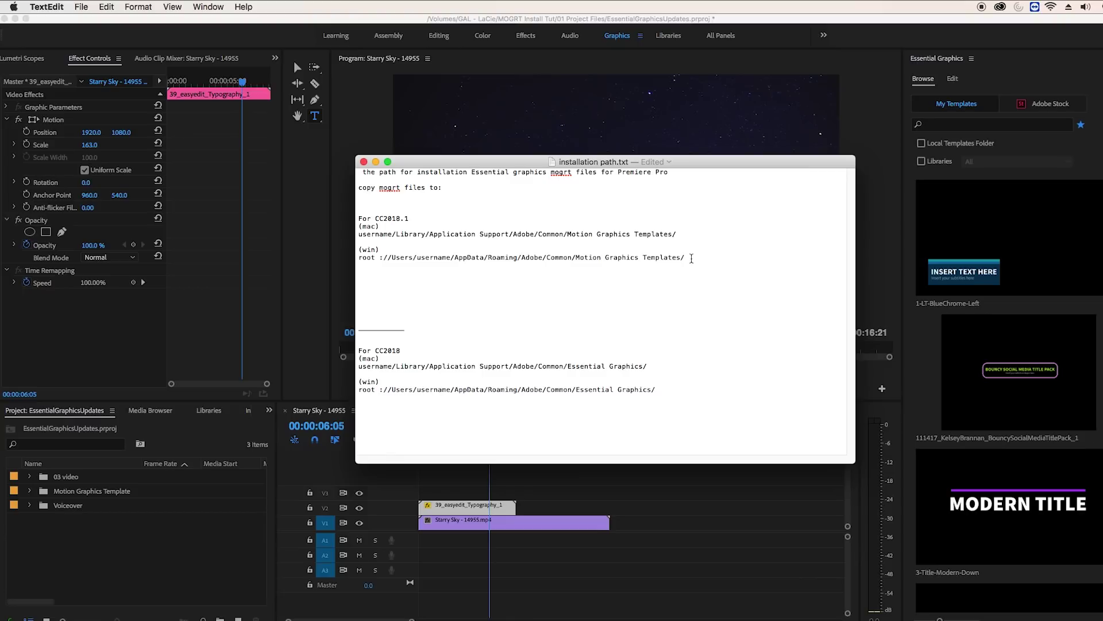
left_click_drag(691, 259, 360, 249)
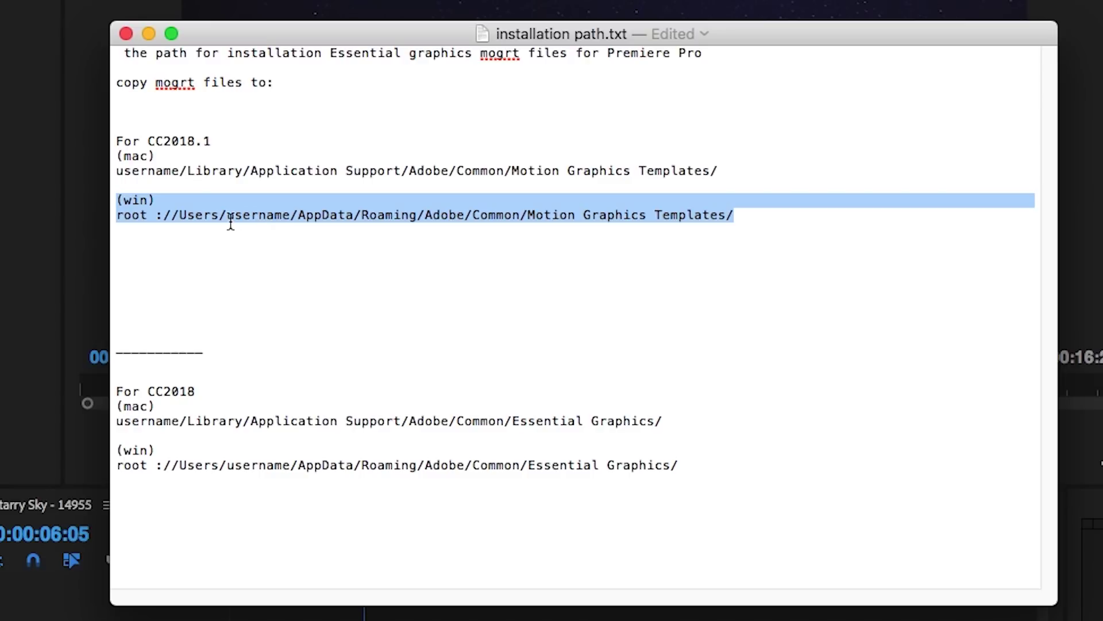
left_click(212, 153)
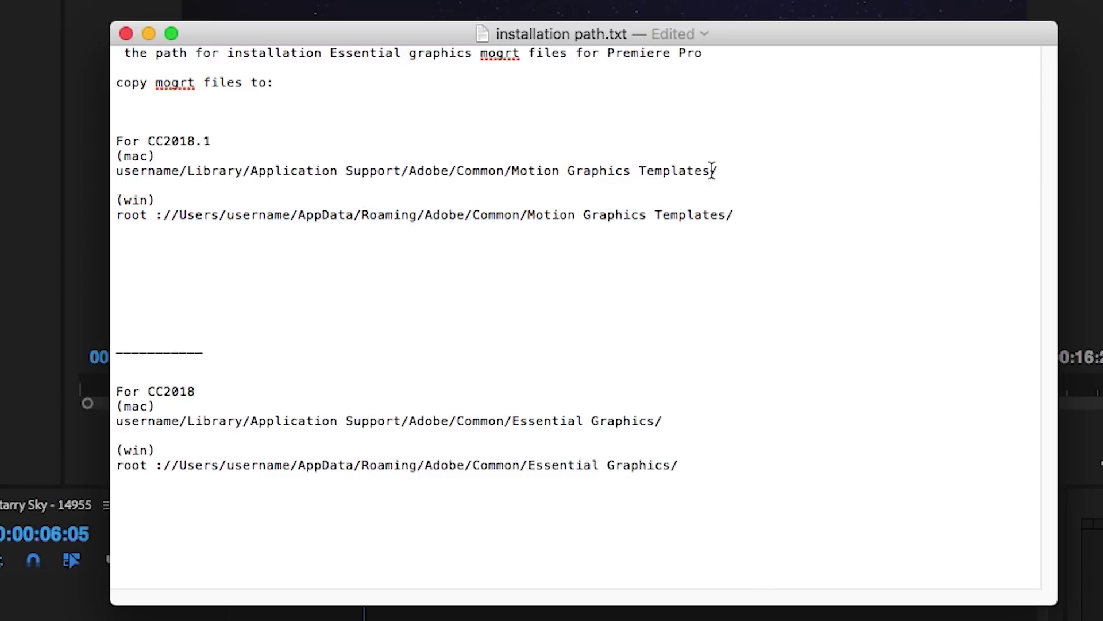
left_click_drag(718, 170, 117, 141)
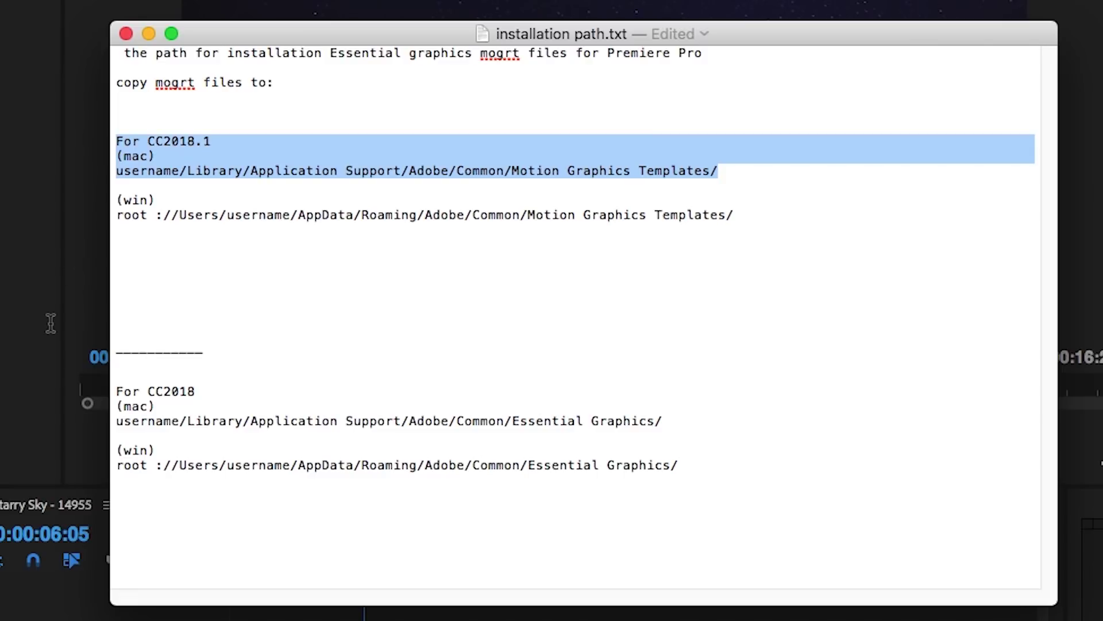
left_click(148, 33)
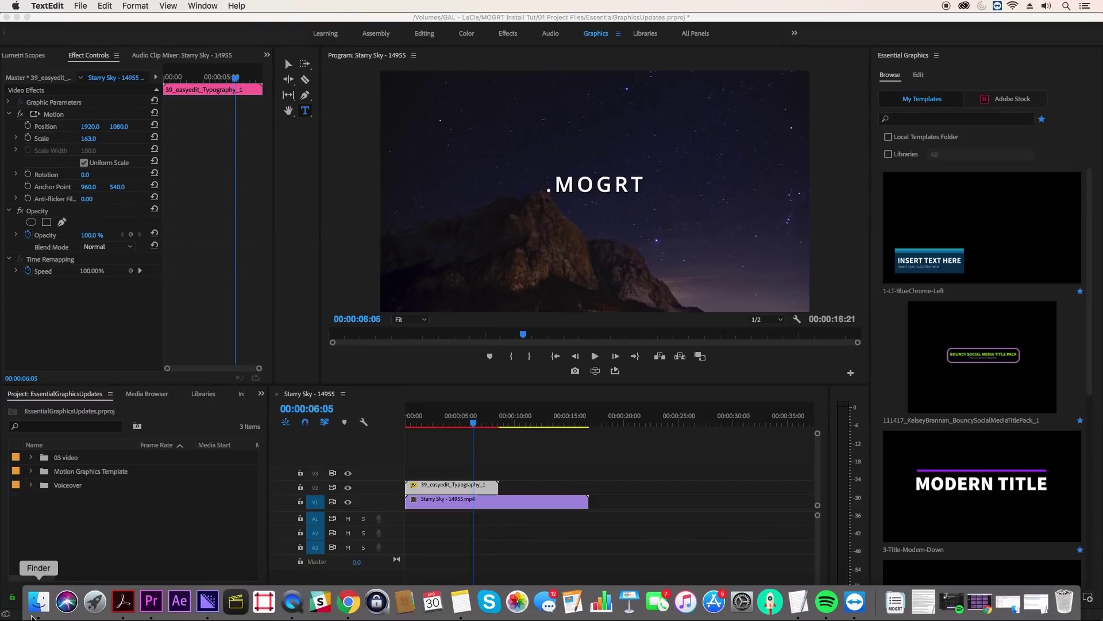
Restore the Downloads window and open Go to Folder with ~/Library/ as destination
left_click(34, 601)
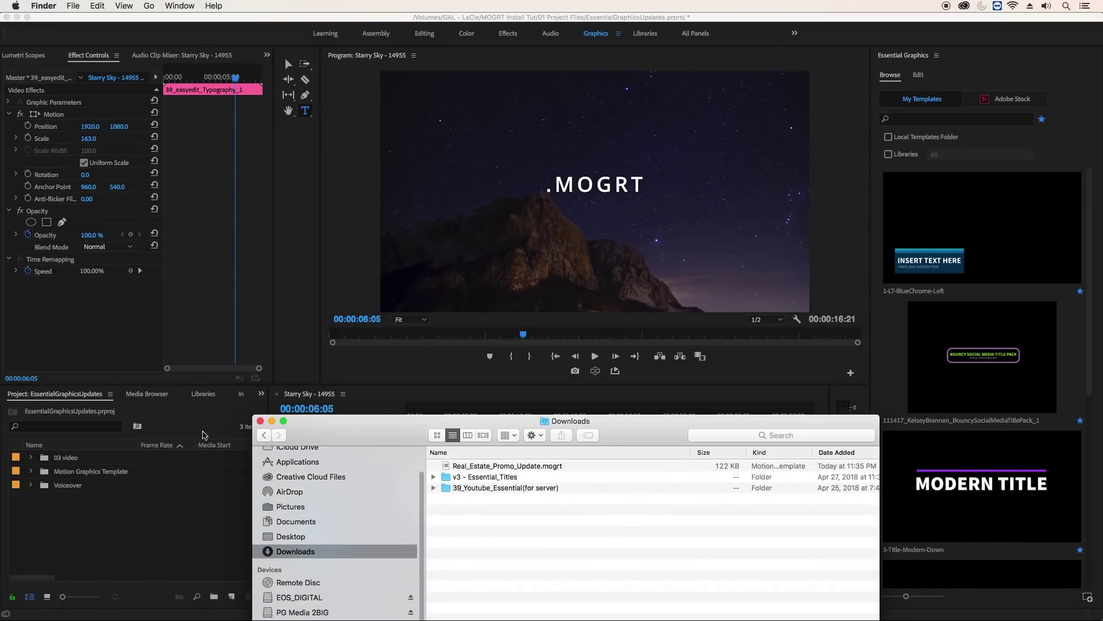
left_click(151, 6)
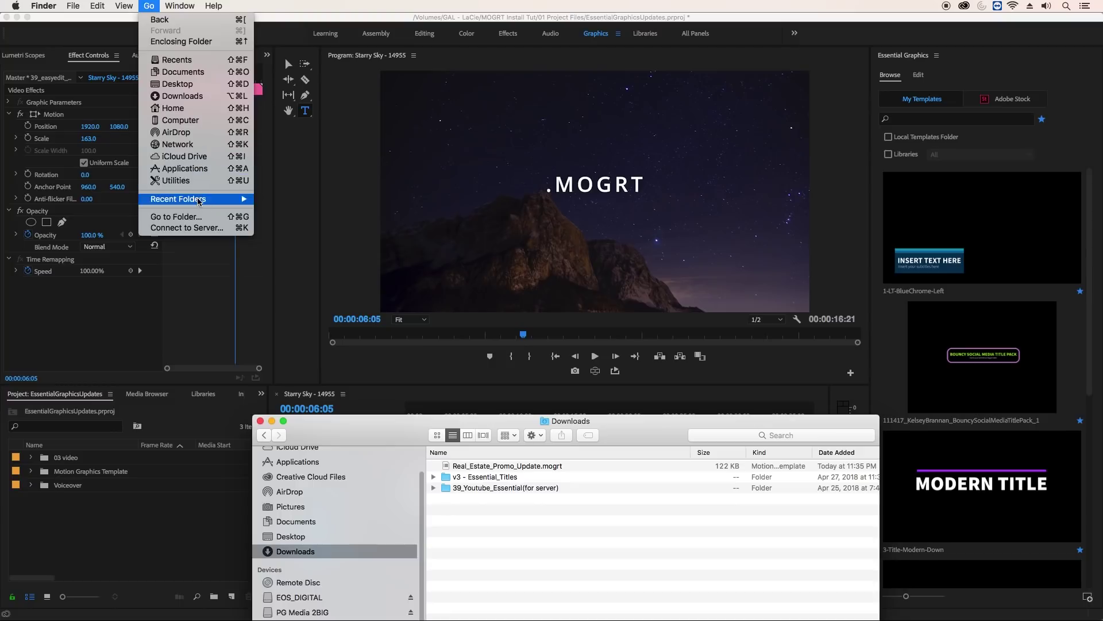
left_click(200, 216)
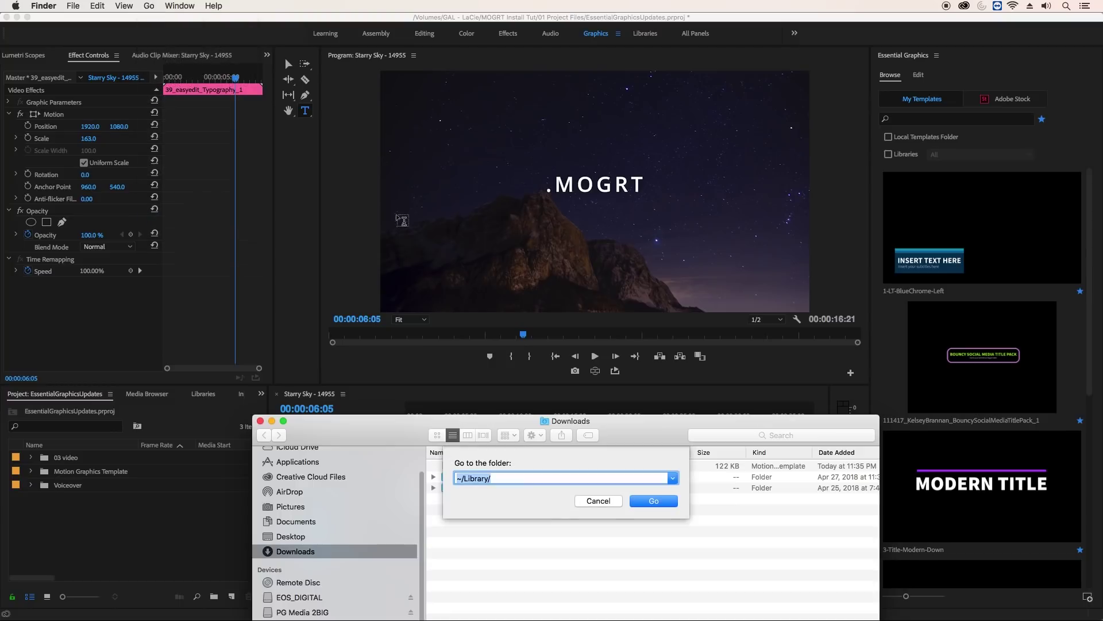
left_click_drag(587, 432, 436, 106)
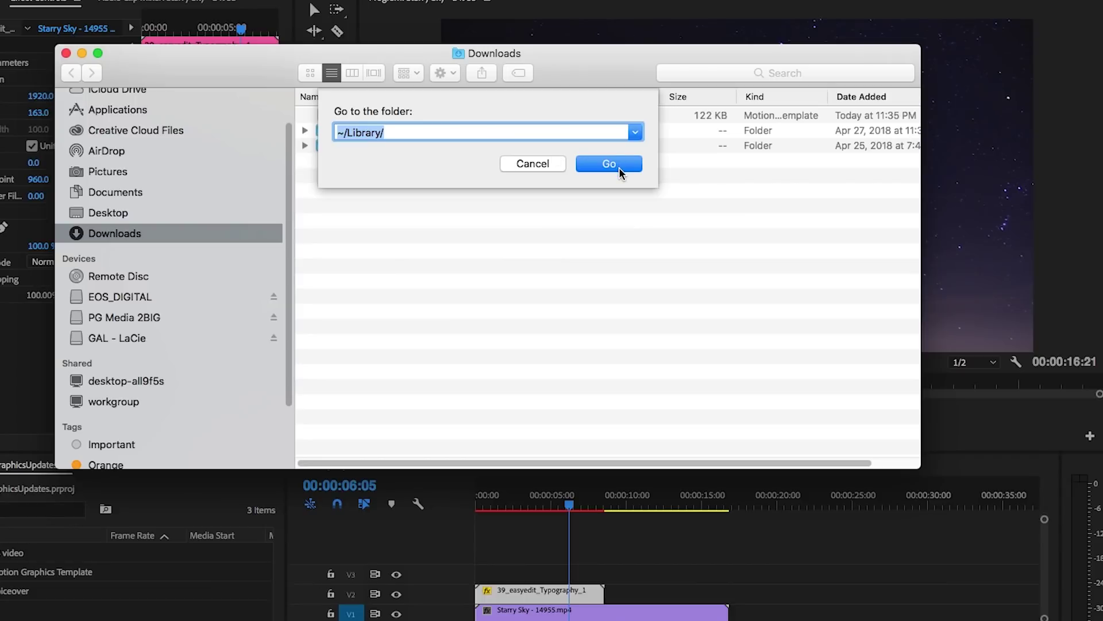
In column view, navigate Library > Application Support > Adobe > Common > Motion Graphics Templates
left_click(609, 163)
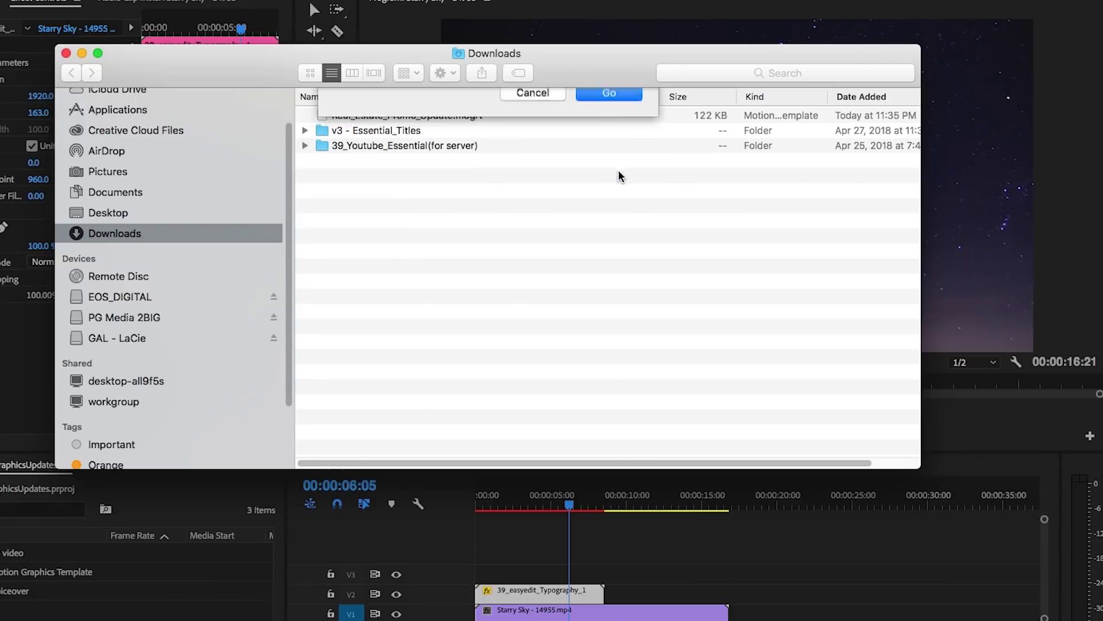
left_click(351, 74)
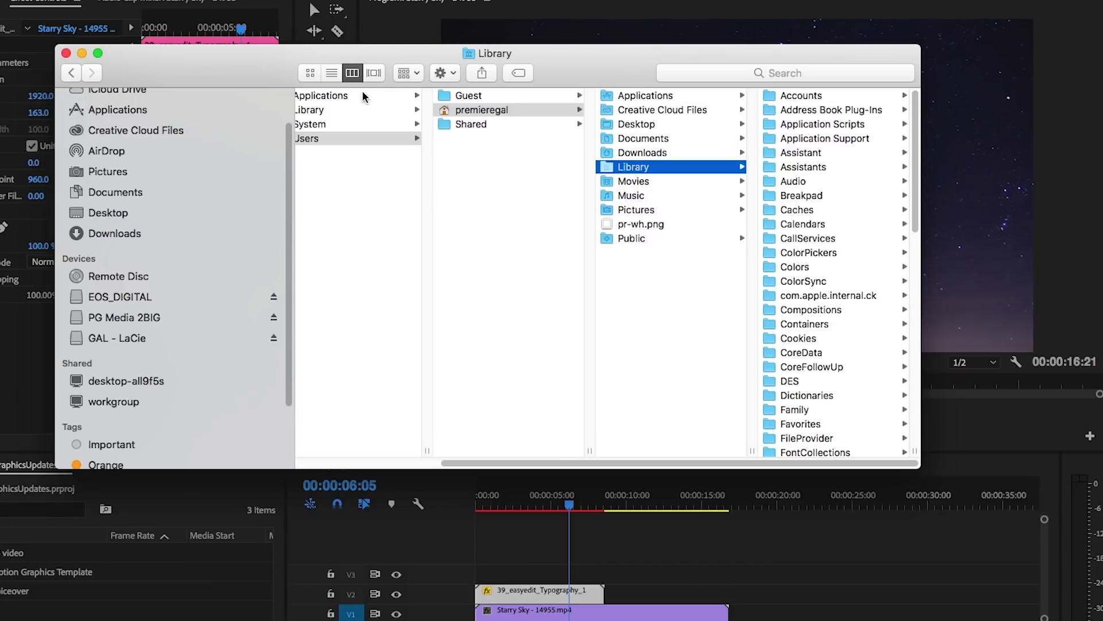
left_click(819, 138)
left_click(807, 127)
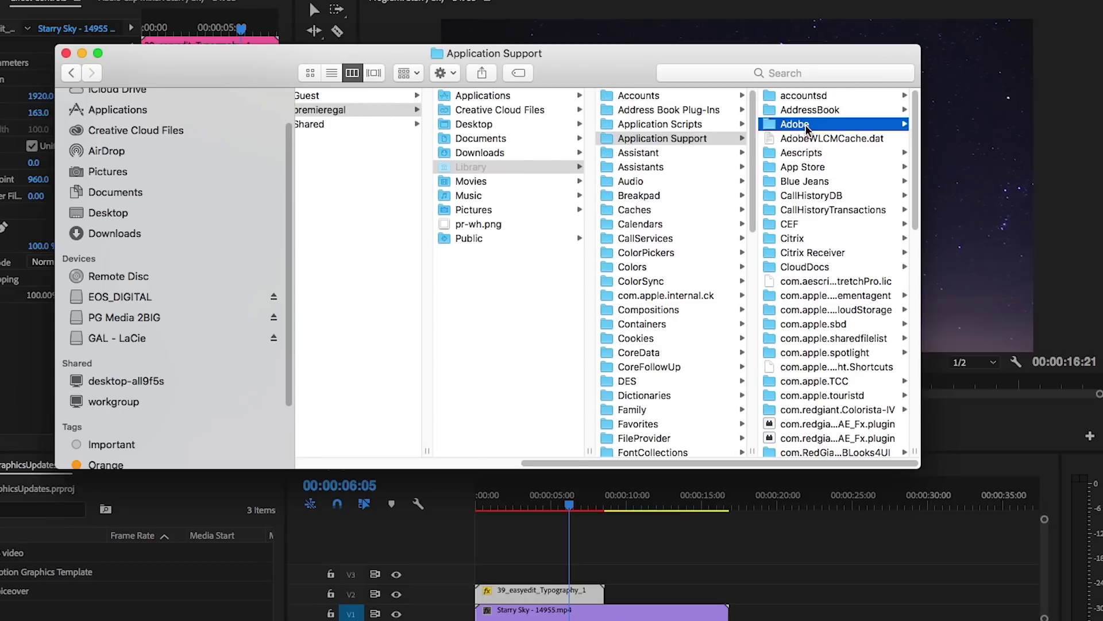
left_click(812, 297)
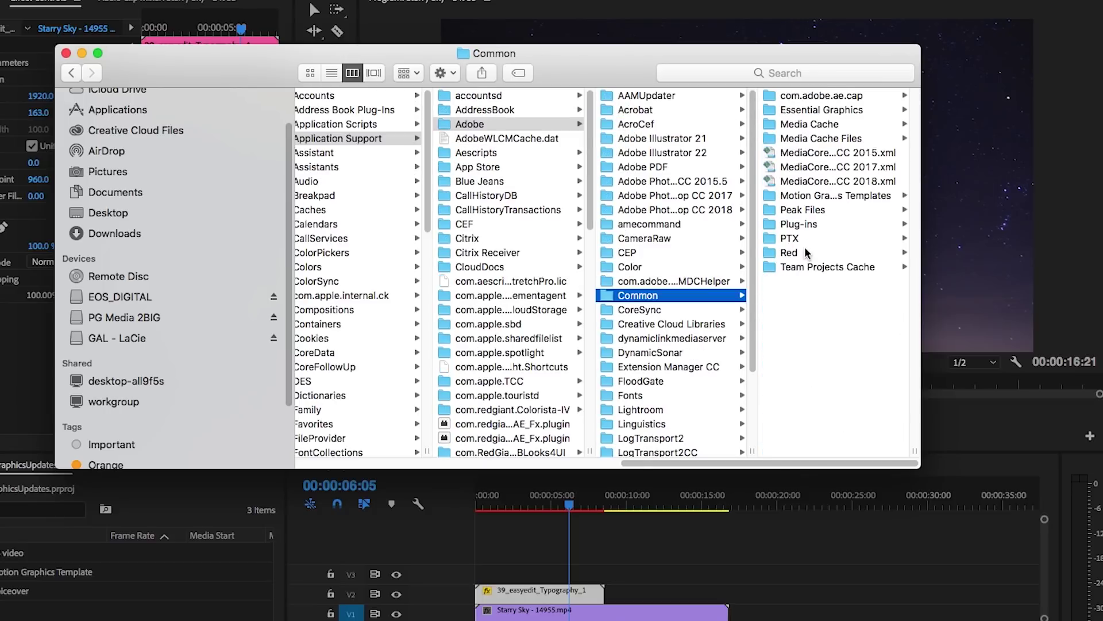
left_click(815, 198)
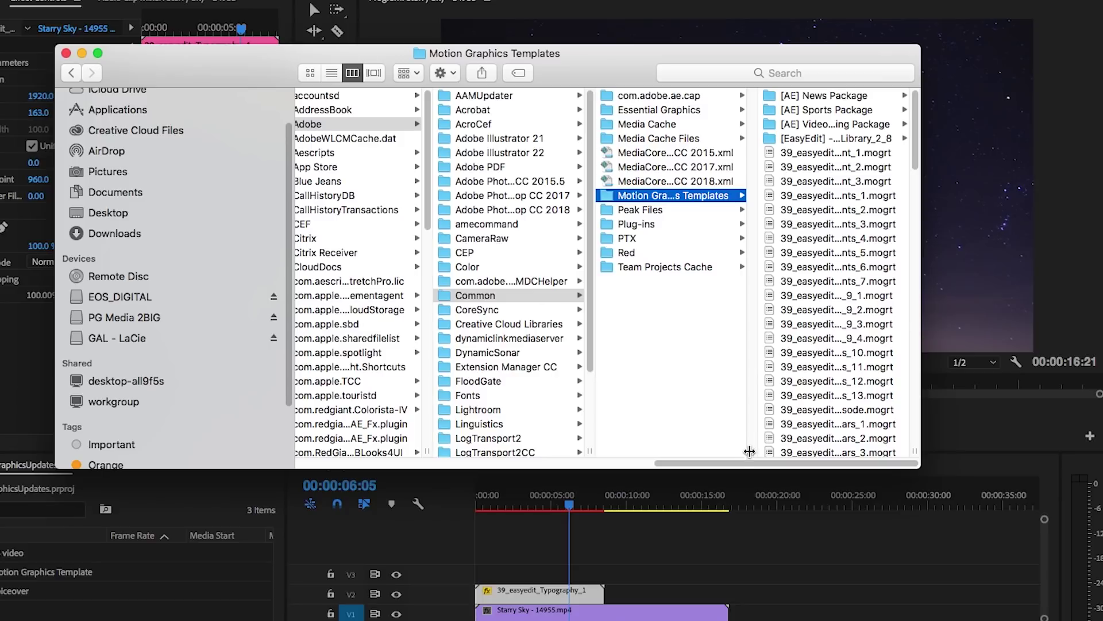
left_click_drag(750, 451, 782, 451)
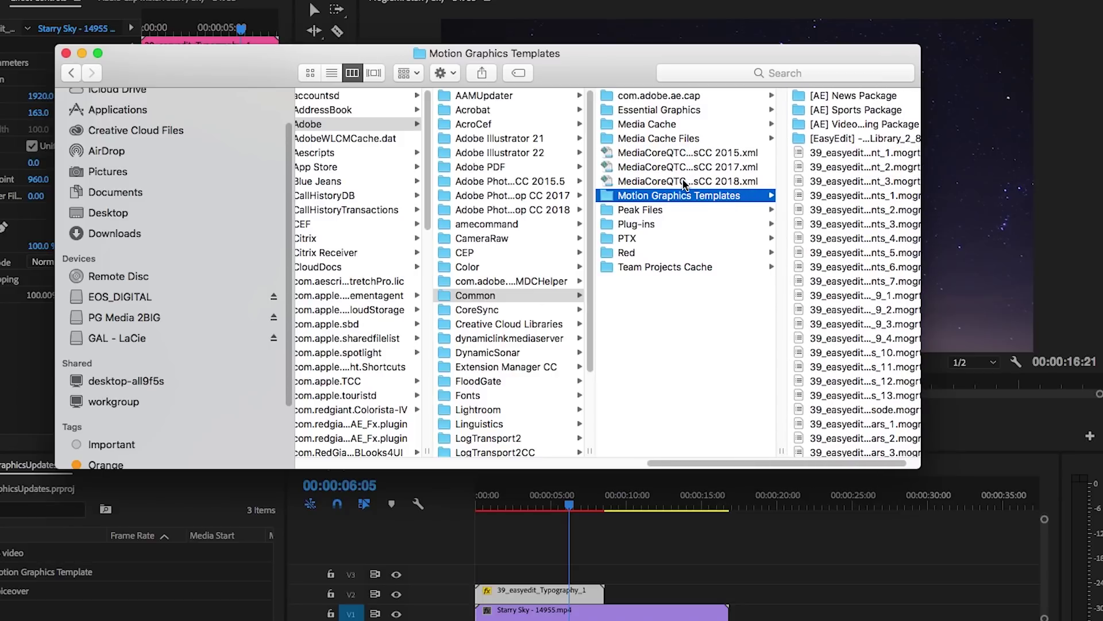
scroll(806, 450, "right", 2)
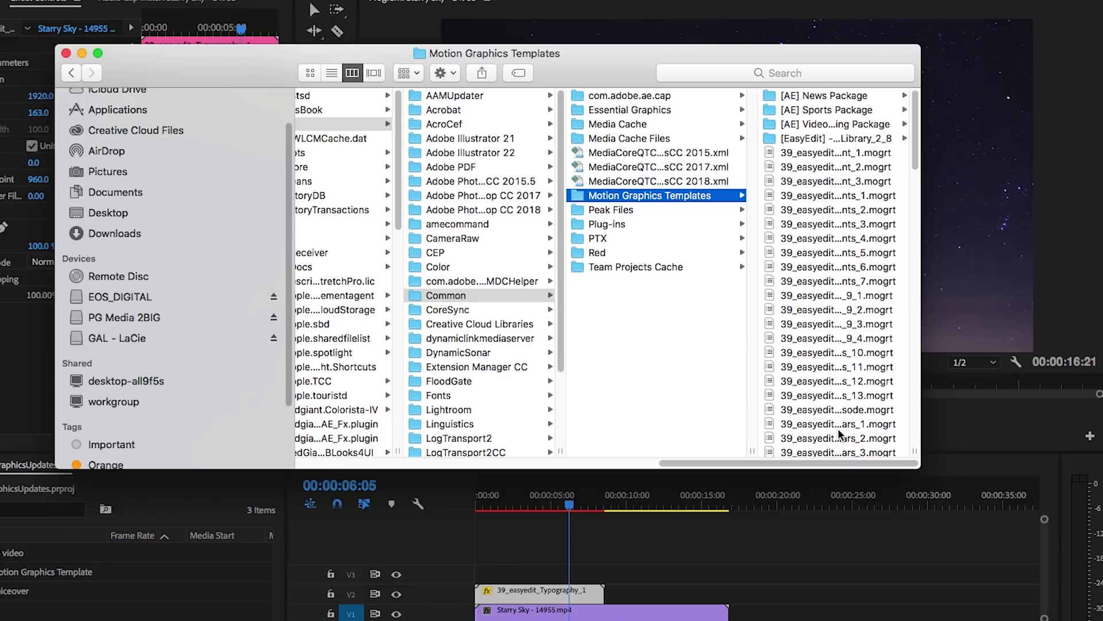
scroll(837, 423, "down", 15)
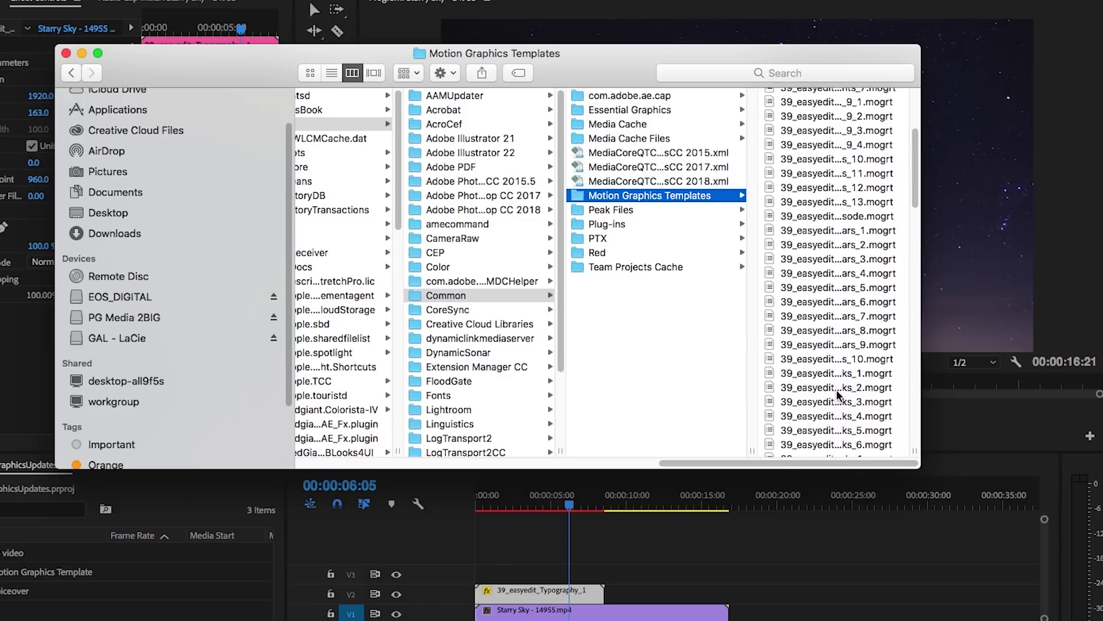
scroll(836, 388, "down", 10)
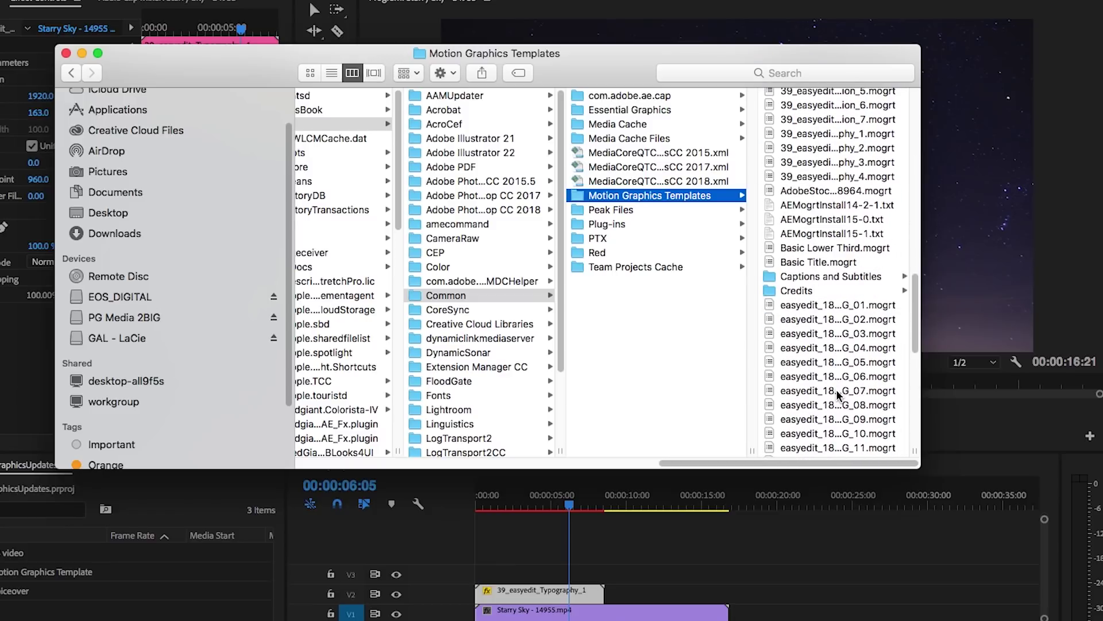
scroll(836, 389, "down", 11)
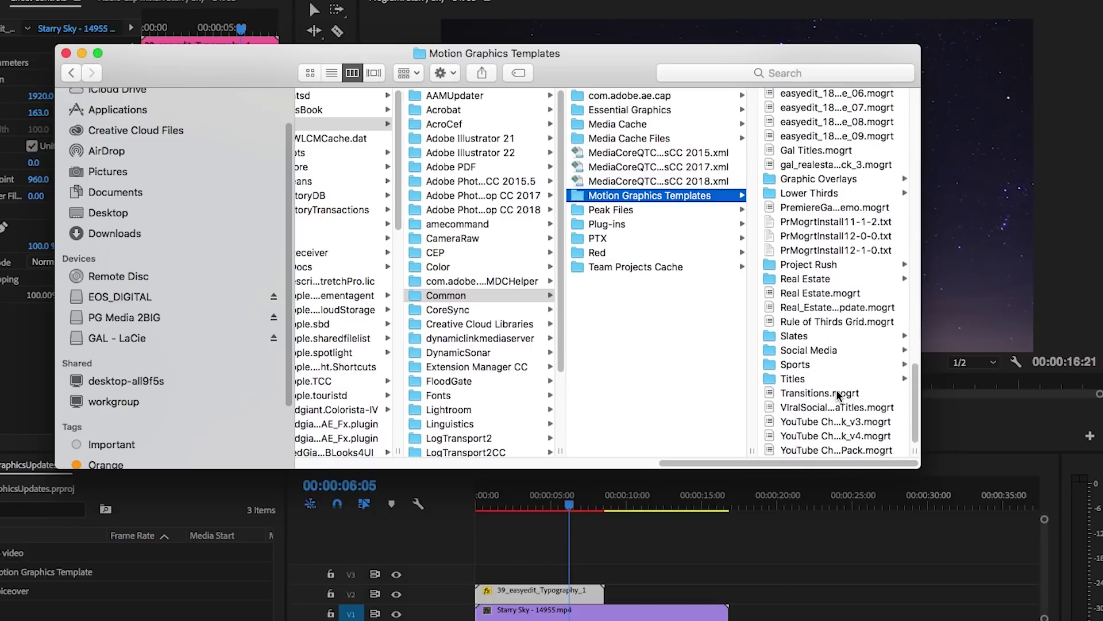
Browse the Titles, Social Media, Captions and Video Gaming subfolders, then open a second Finder window
left_click(791, 379)
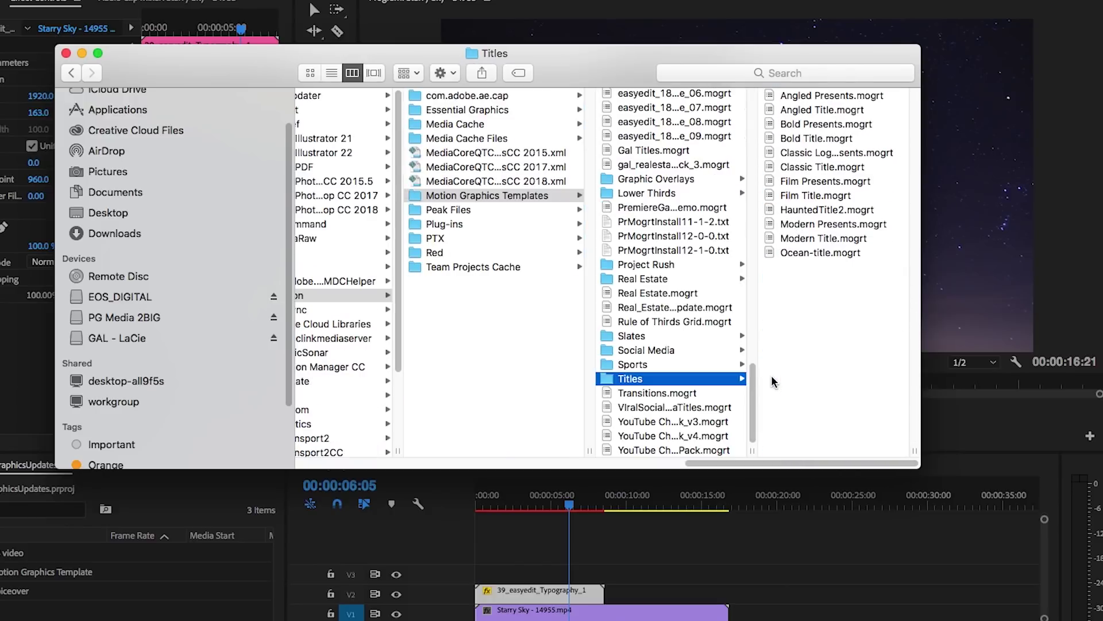
left_click(646, 350)
scroll(658, 191, "up", 10)
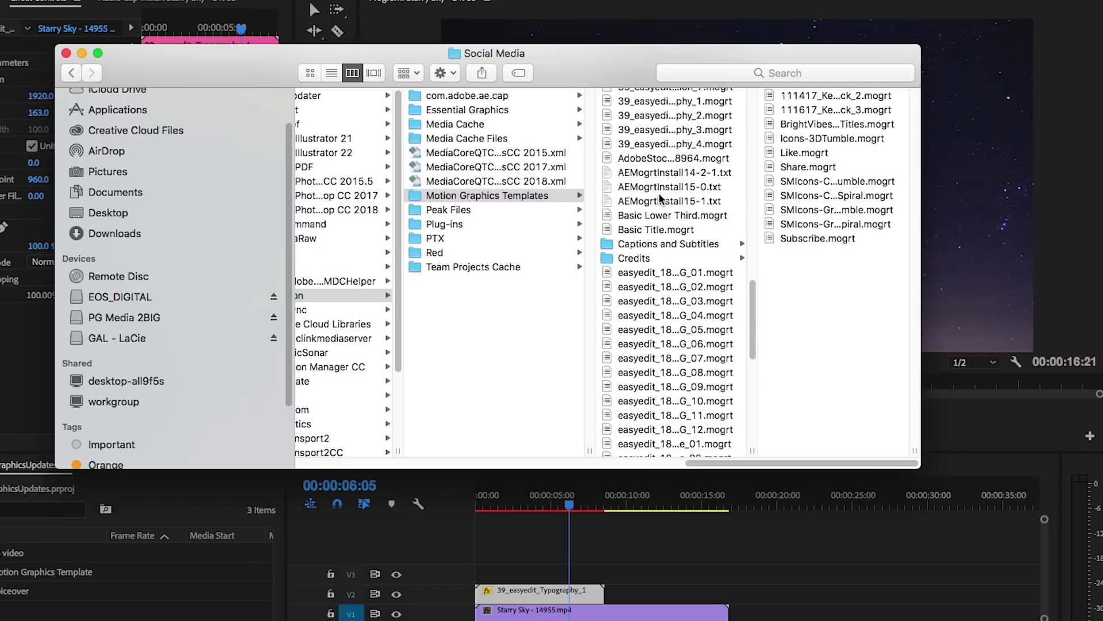
left_click(655, 245)
scroll(654, 250, "up", 10)
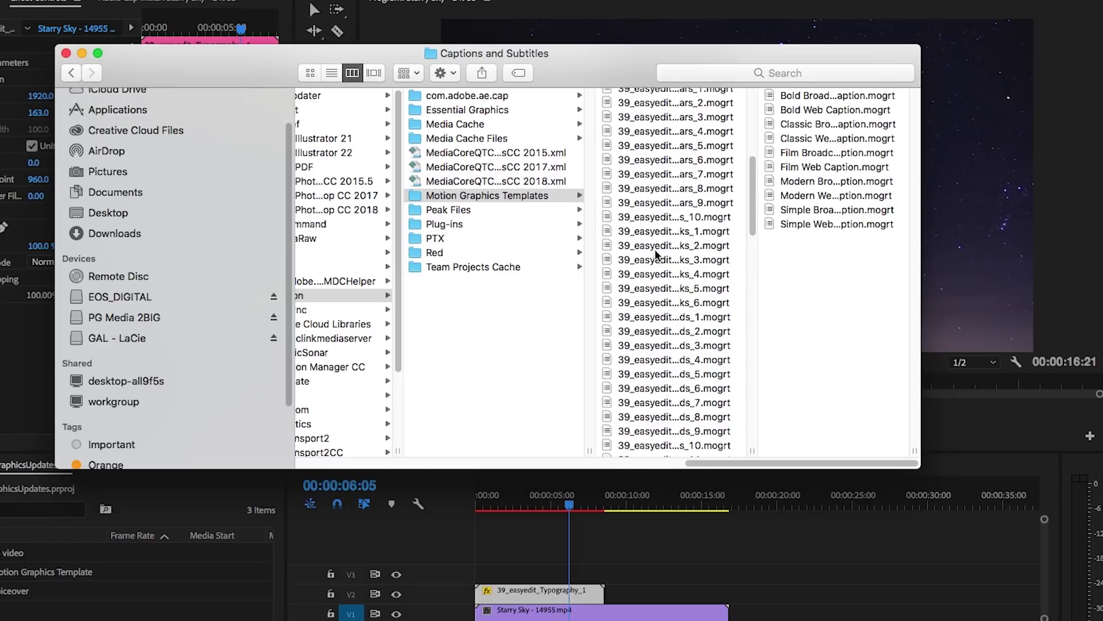
scroll(654, 249, "up", 5)
left_click(645, 125)
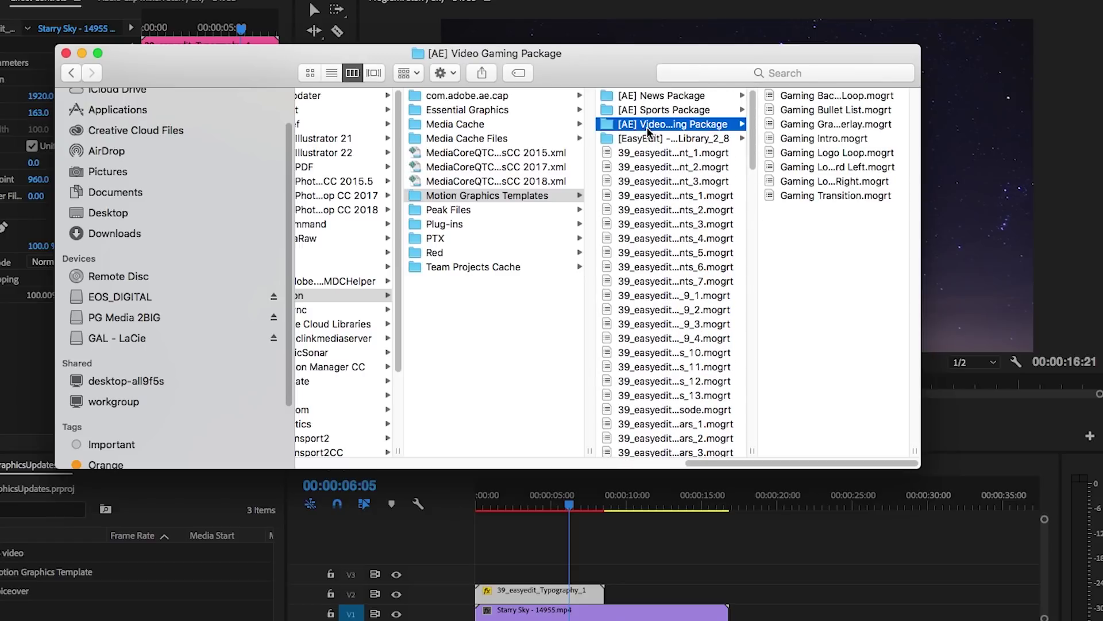
left_click(420, 198)
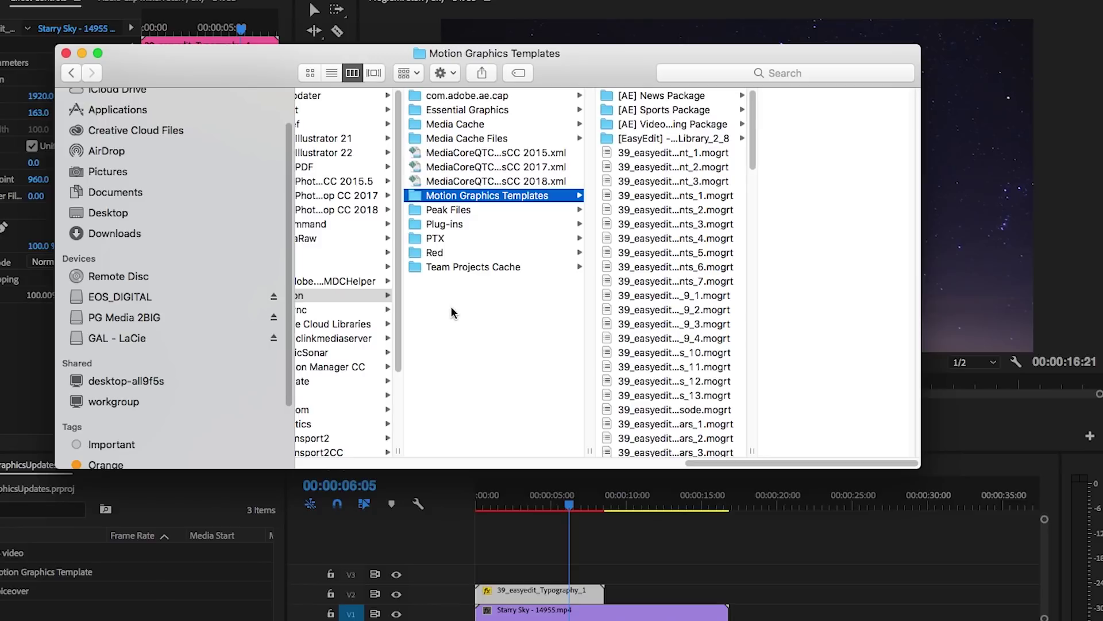
key("super+n")
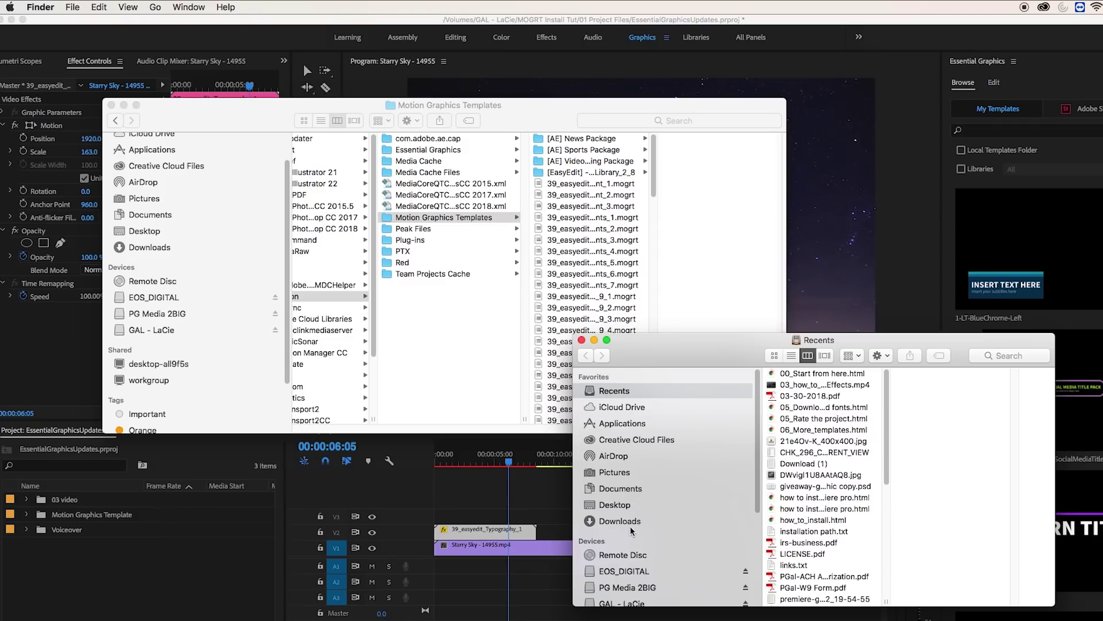
Move the easyedit_18_Title .mogrt files from Downloads' v3 - Essential_Titles into Motion Graphics Templates
left_click(620, 520)
left_click(771, 402)
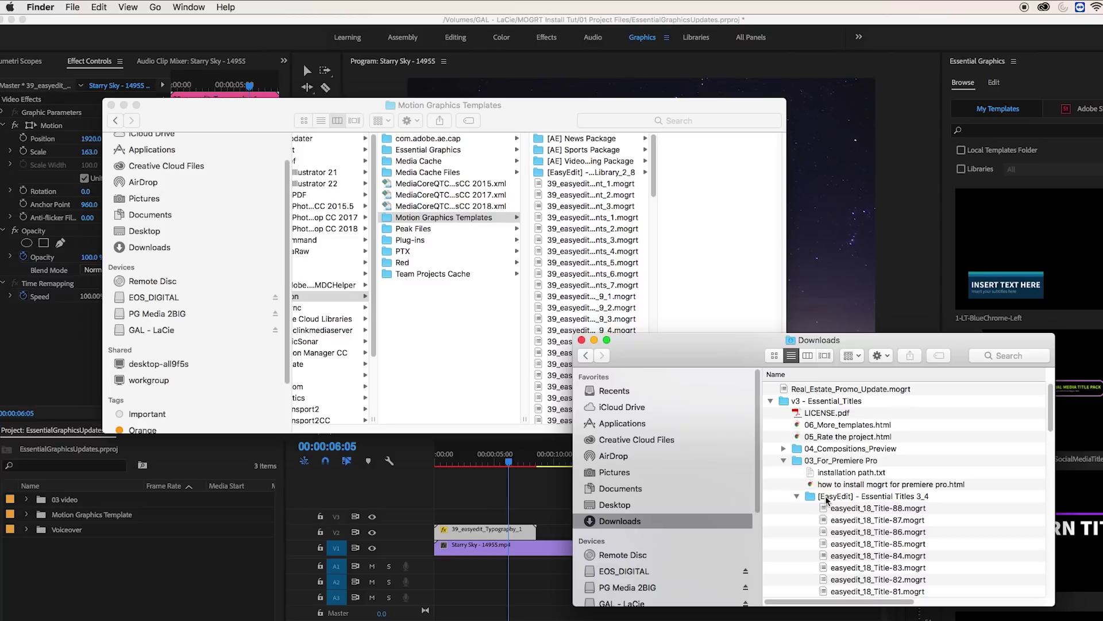
scroll(833, 460, "down", 2)
left_click_drag(842, 347, 958, 181)
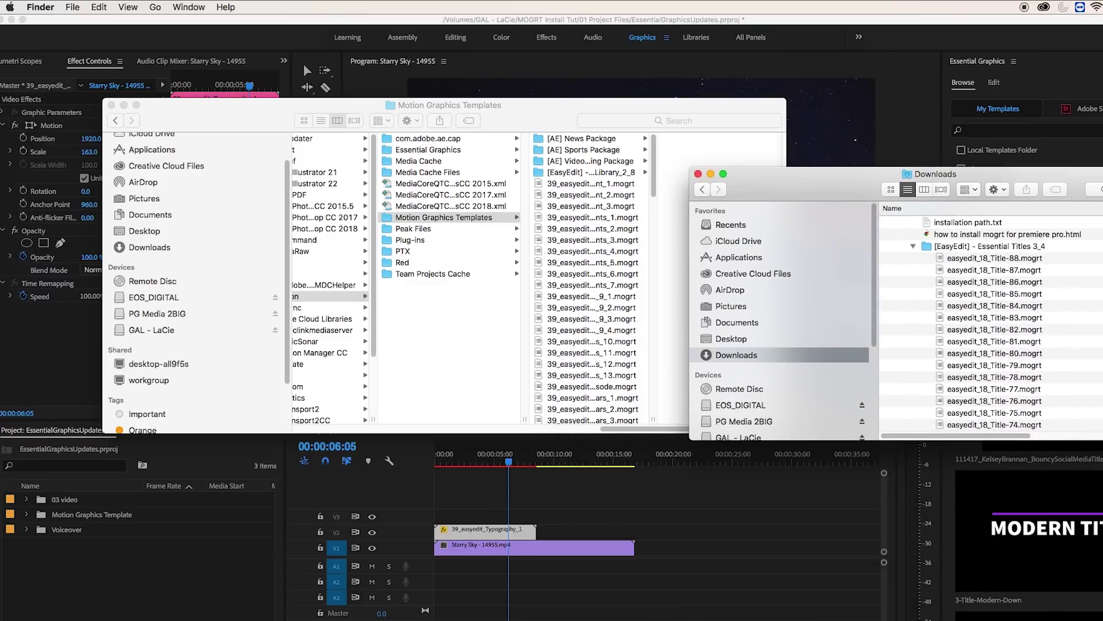
double_click(958, 181)
scroll(998, 389, "down", 5)
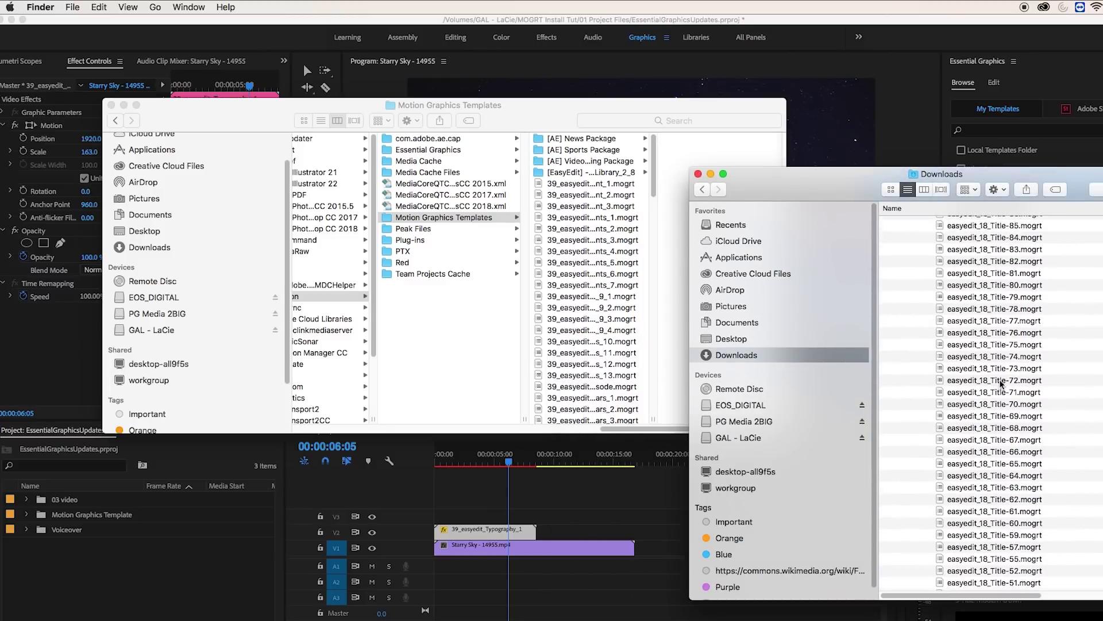
scroll(999, 389, "down", 10)
left_click(999, 527, "shift")
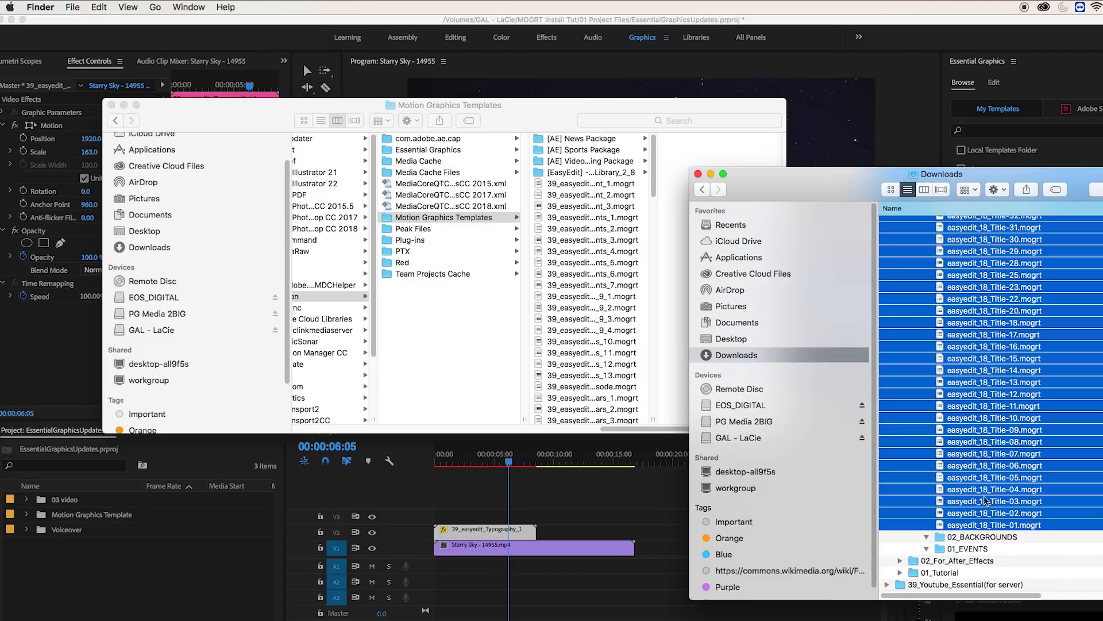
left_click_drag(965, 248, 588, 246)
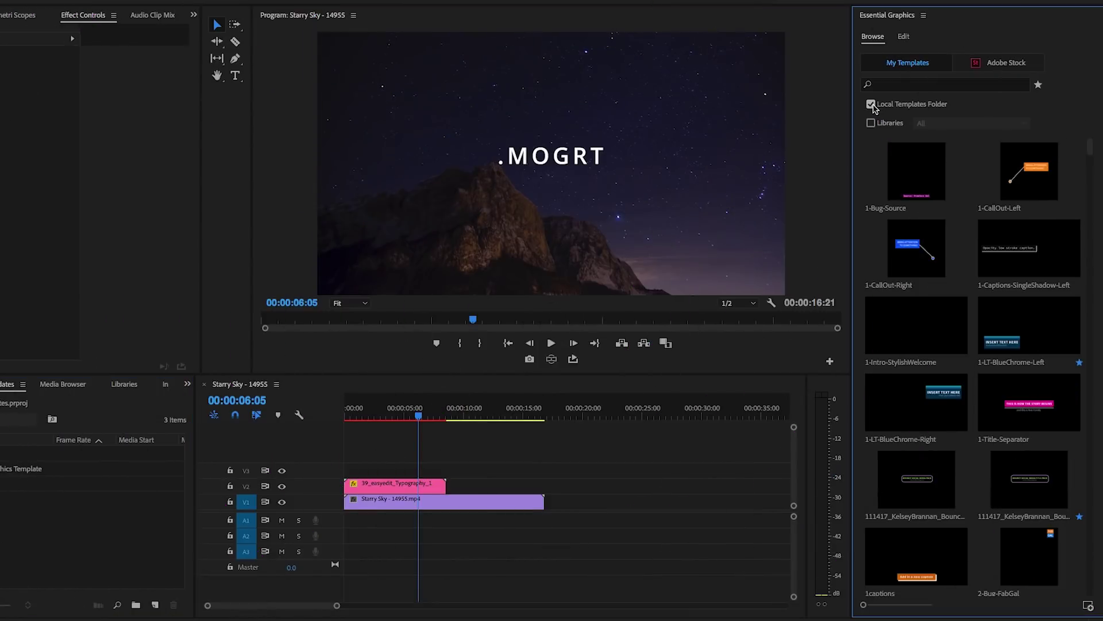
Show Local Templates Folder items and scroll down to the easyedit_18_Title thumbnails
left_click_drag(1093, 150, 1091, 474)
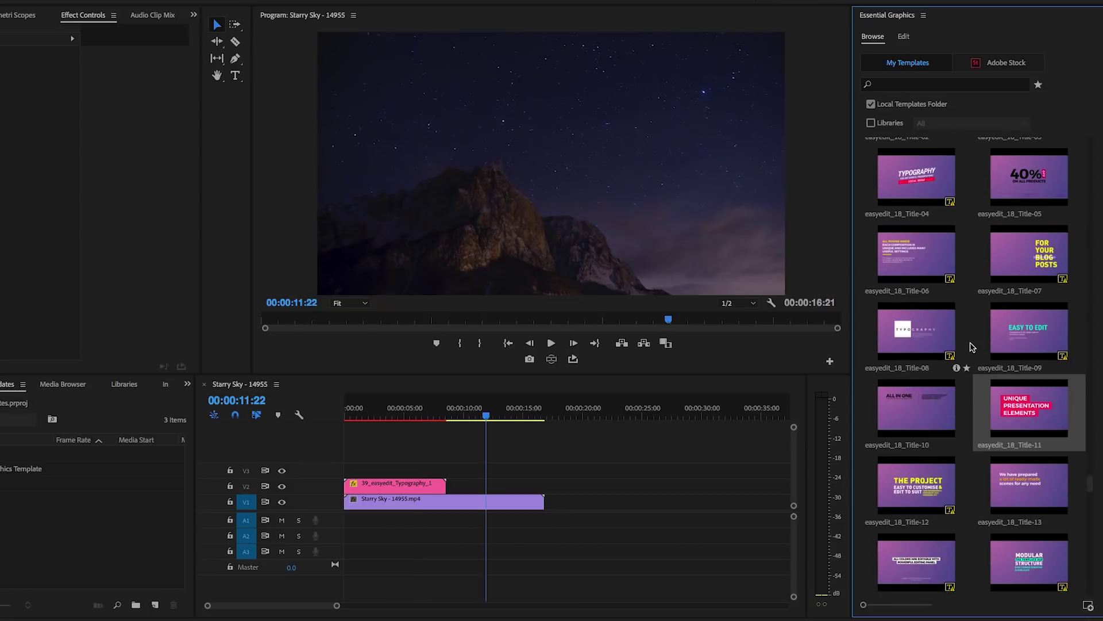
scroll(970, 345, "down", 5)
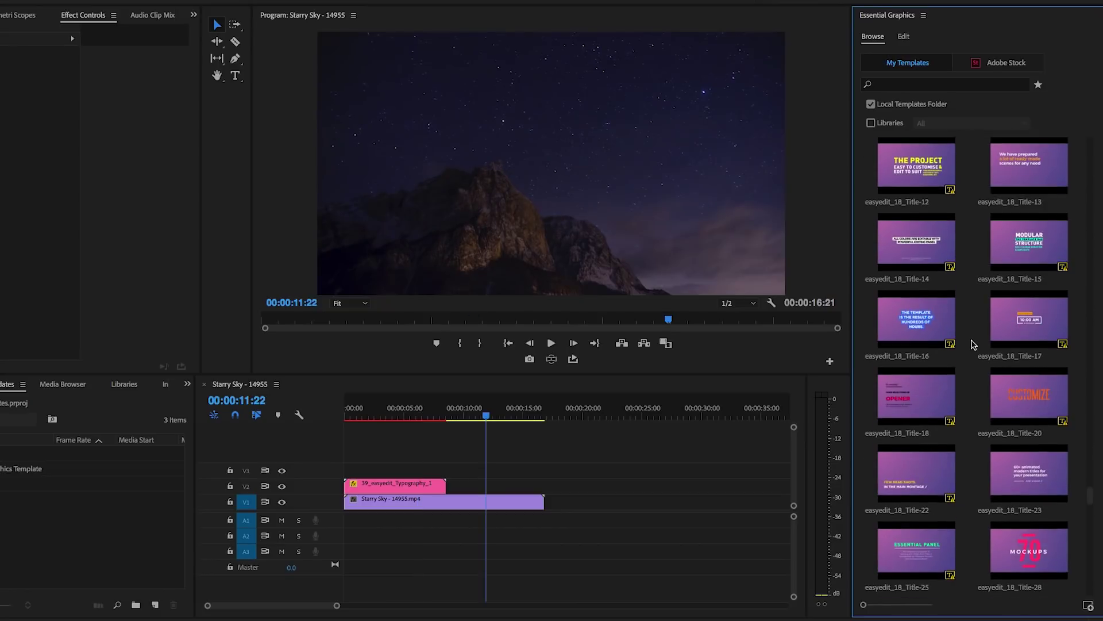
scroll(935, 368, "down", 5)
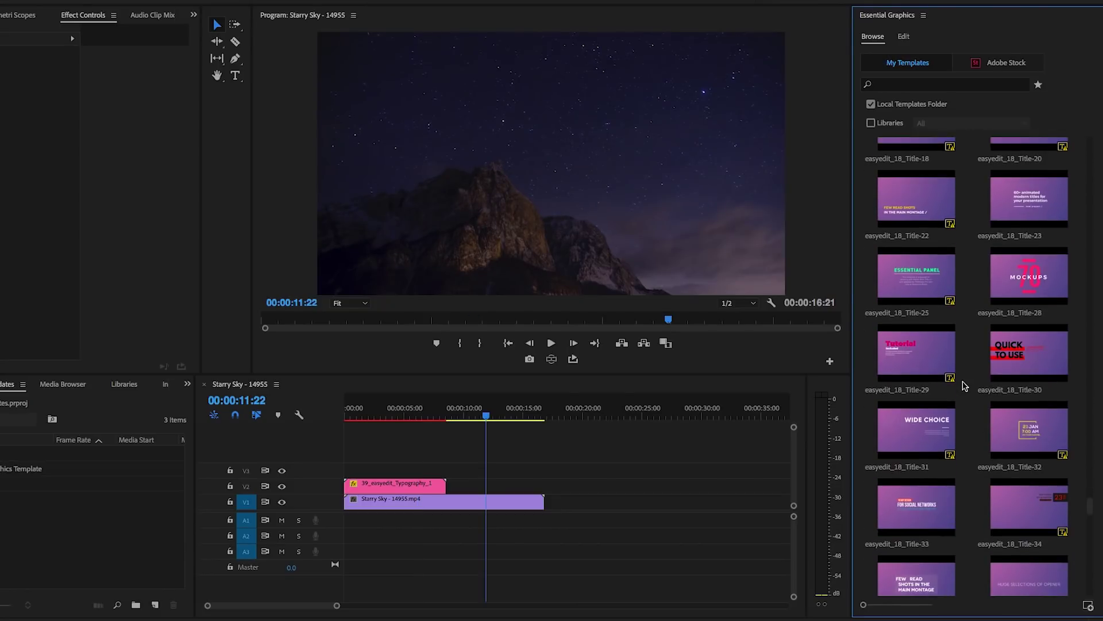
Add Title-33 to V2 with text PREMIEREGAL.COM, LIKE THIS VIDEO and 'More .mogrts at premieregal.com/store'
left_click_drag(929, 497, 450, 487)
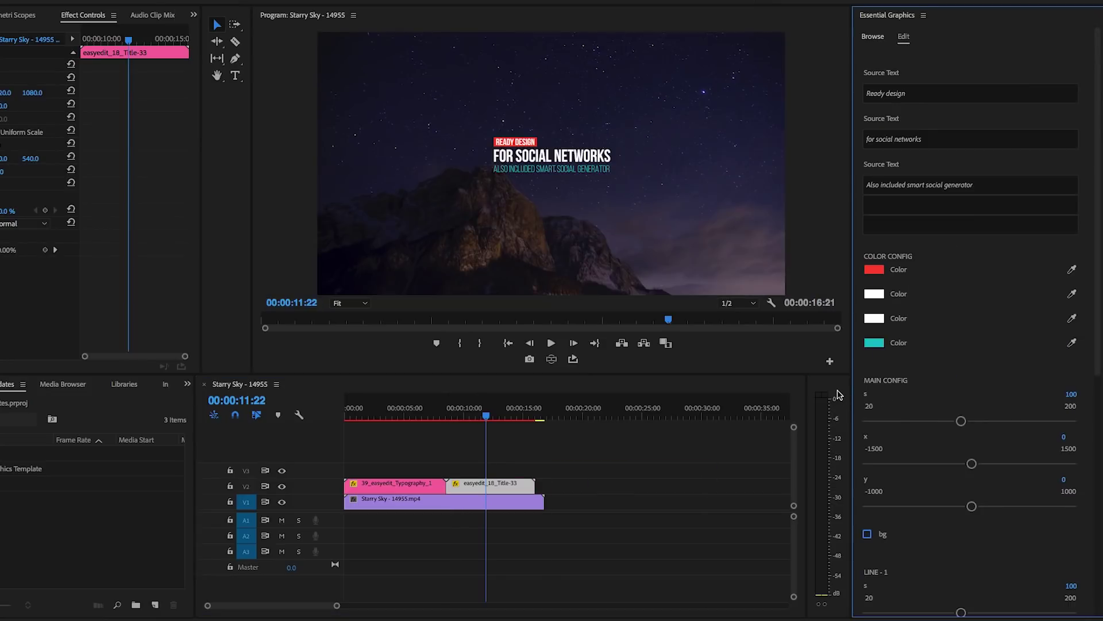
left_click(910, 93)
left_click_drag(909, 92, 863, 92)
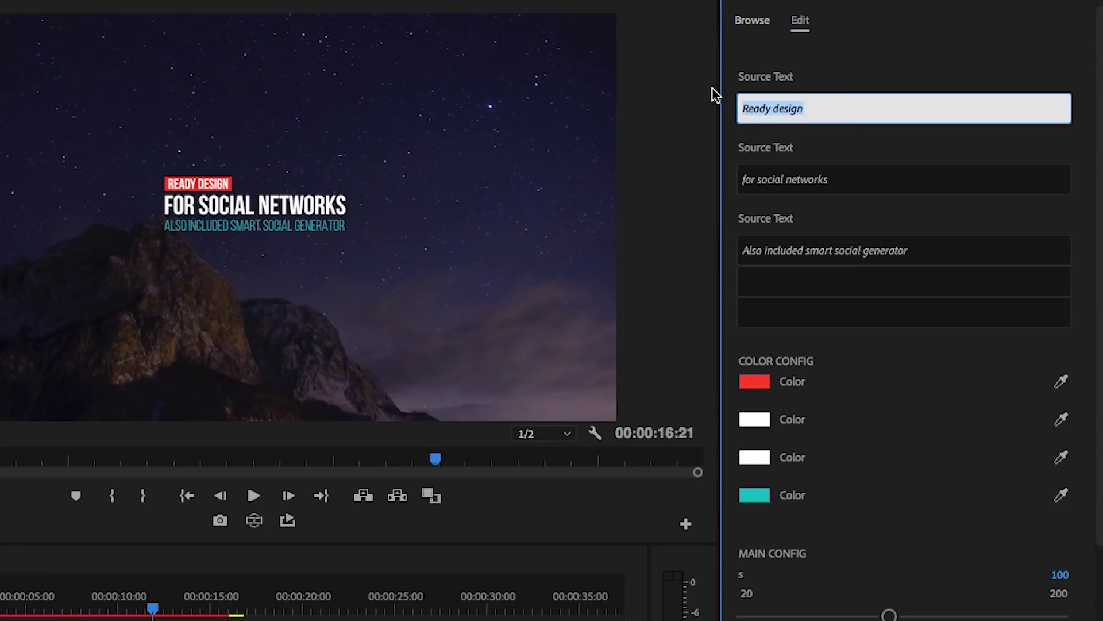
type("PREMIEREGAL.COM")
key("Tab")
type("LIKE THIS VIDEO")
key("Tab")
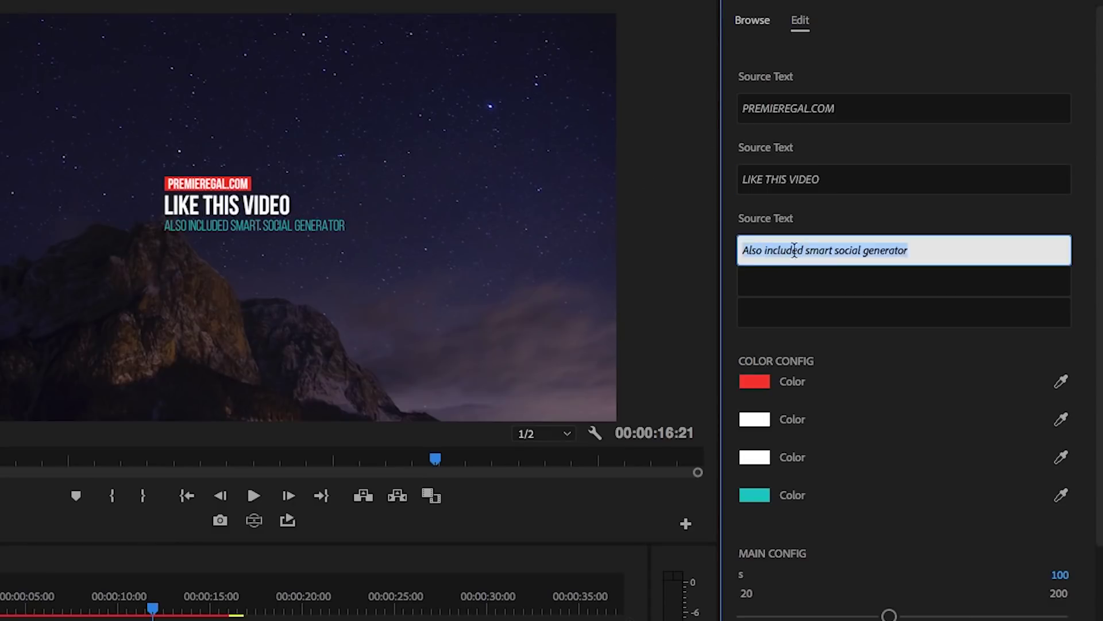
type("More .mogrts at premieregal.com/store")
Recolour the red label purple, move the title lower-left, and replay its animation
left_click(759, 380)
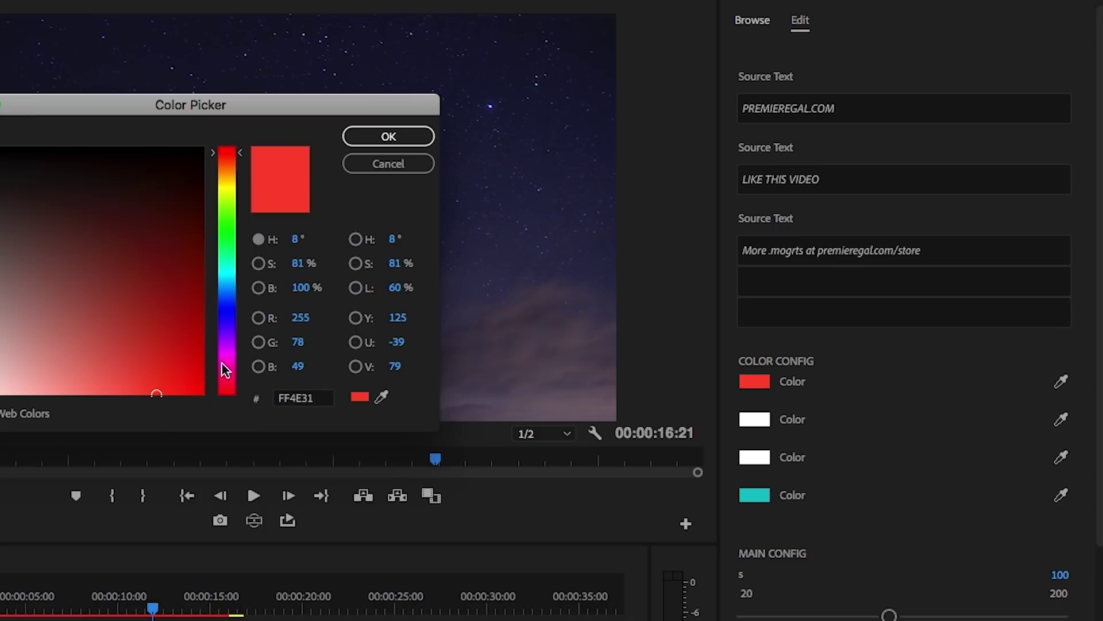
left_click_drag(222, 364, 227, 346)
left_click_drag(152, 380, 144, 388)
left_click(375, 136)
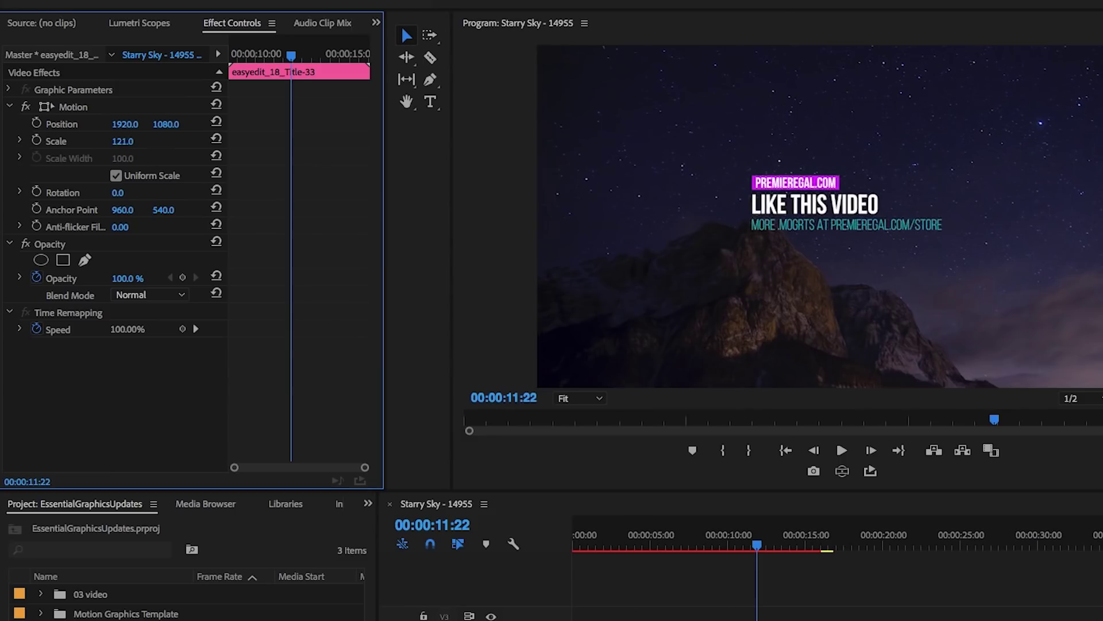
mouse_move(132, 121)
left_mouse_down()
mouse_move(147, 126)
mouse_move(127, 125)
mouse_move(138, 127)
left_mouse_up()
left_click_drag(727, 548, 767, 557)
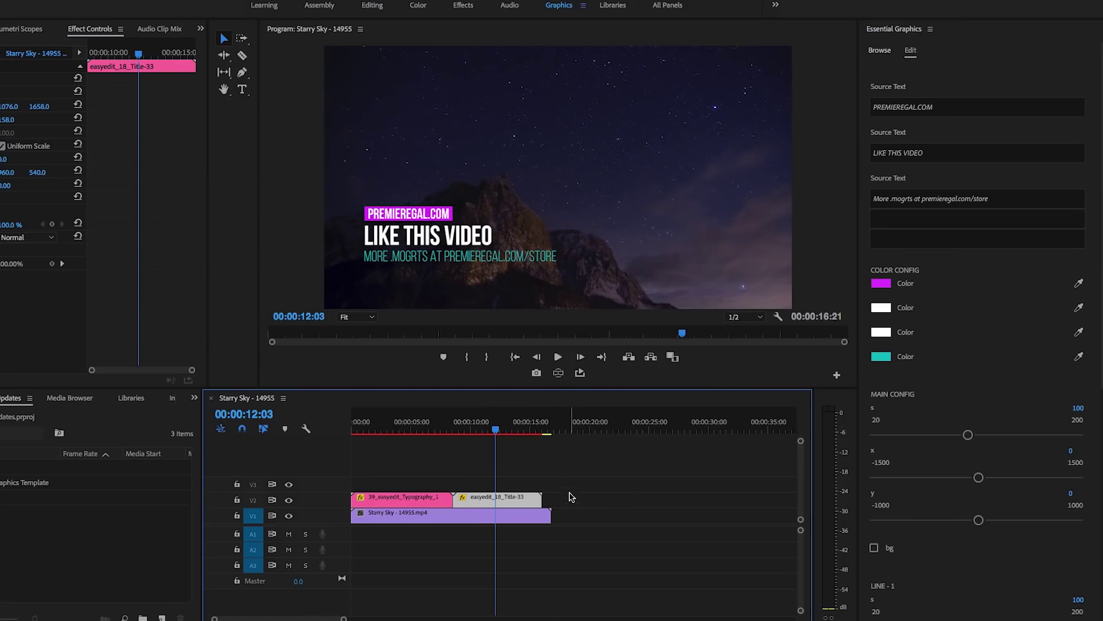
At 00:00:18:18, create a new text layer reading NEW TEXT
left_click(869, 620)
left_click(574, 425)
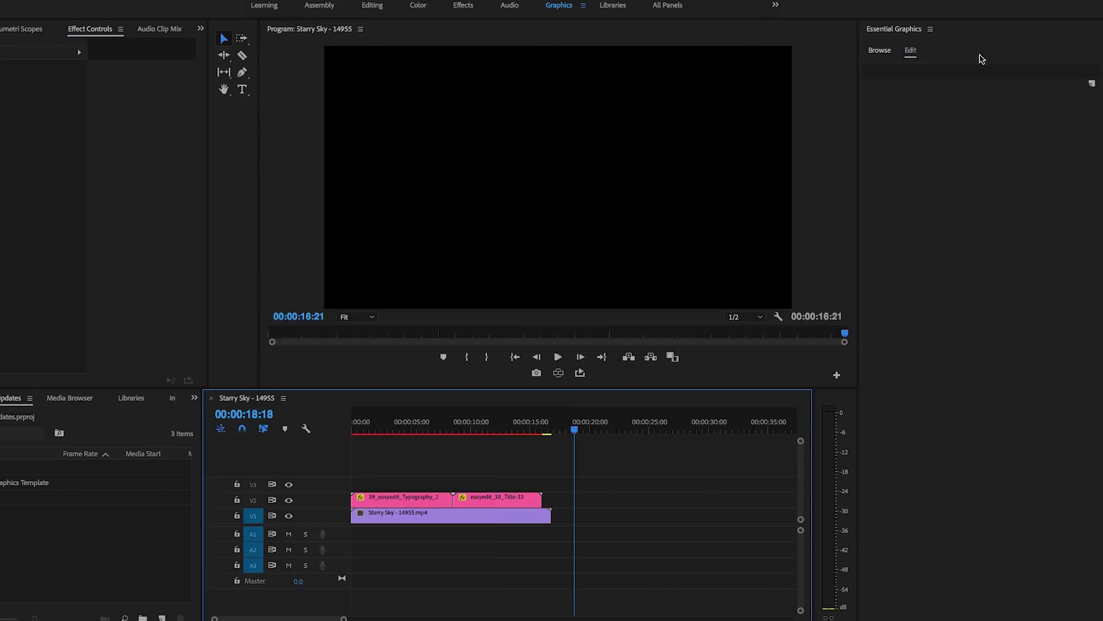
left_click(912, 52)
left_click(1093, 85)
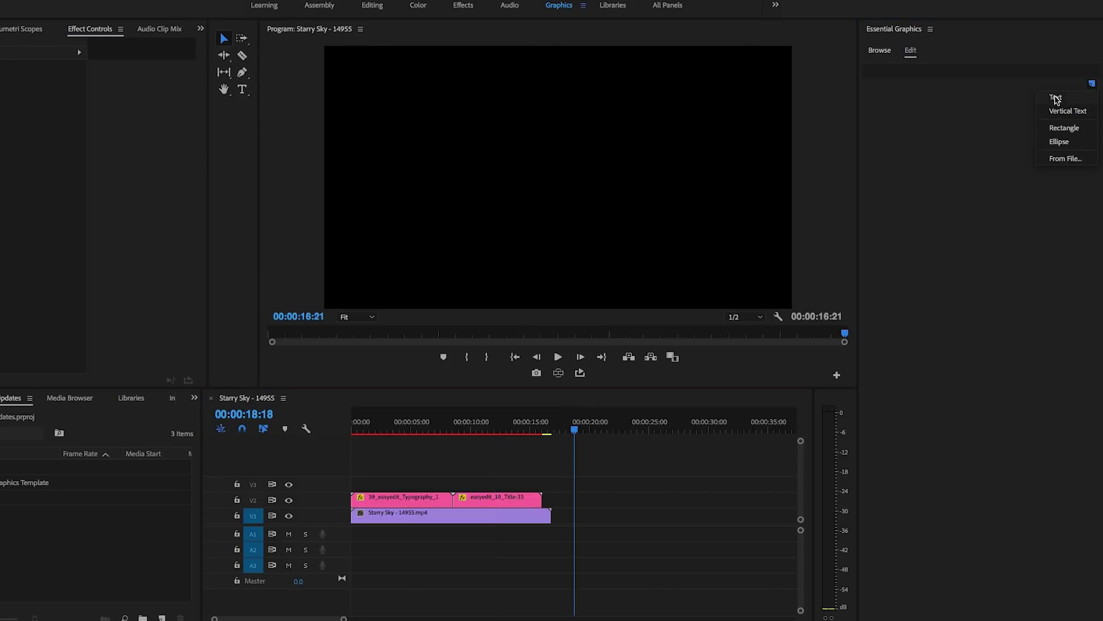
left_click(1057, 100)
double_click(597, 178)
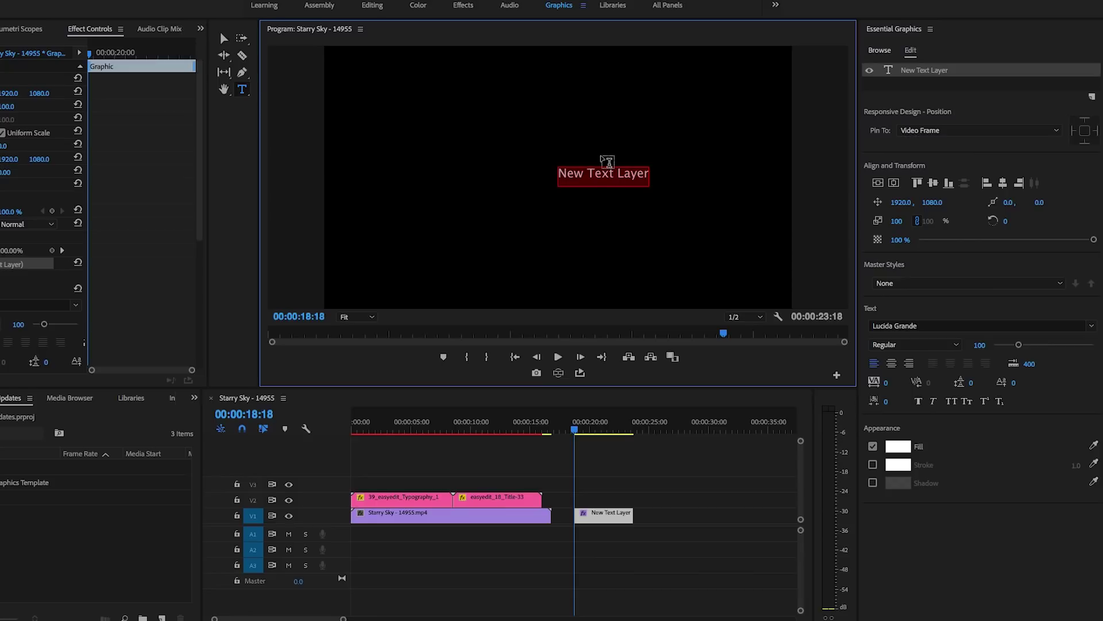
type("NEW TEXT")
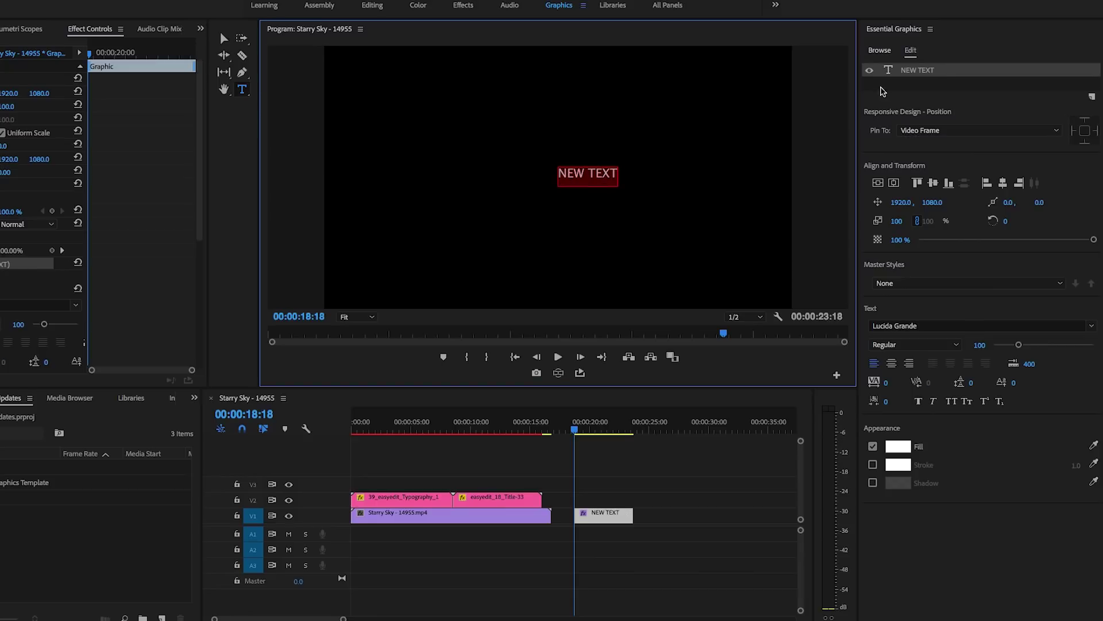
left_click(1017, 85)
Add a rectangle shape layer and place it beneath and behind NEW TEXT
left_click(1094, 97)
left_click(1072, 143)
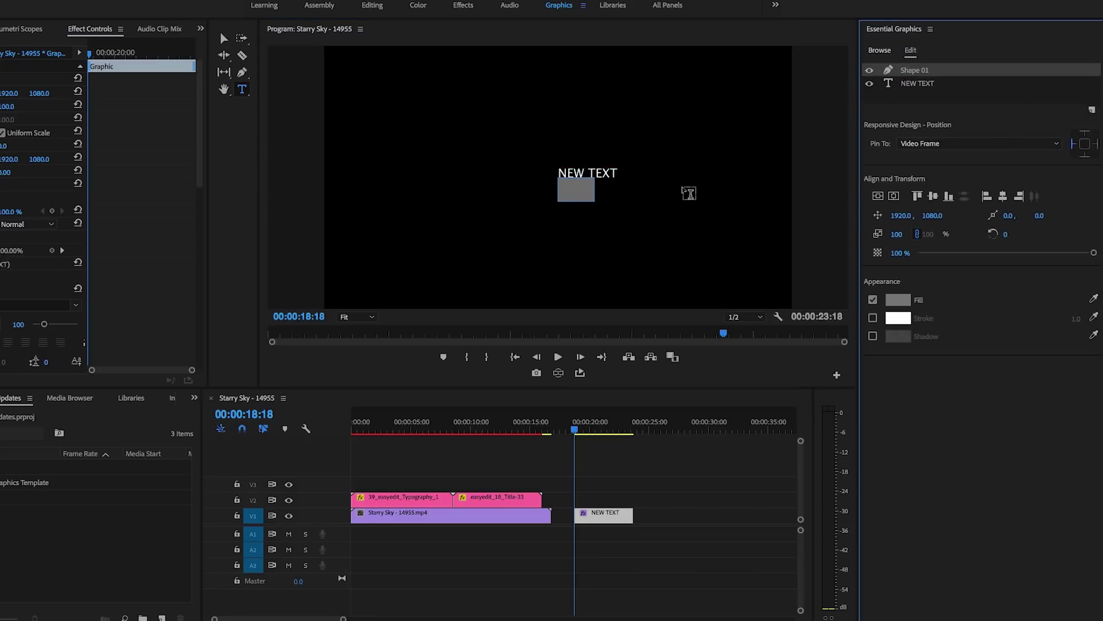
key("v")
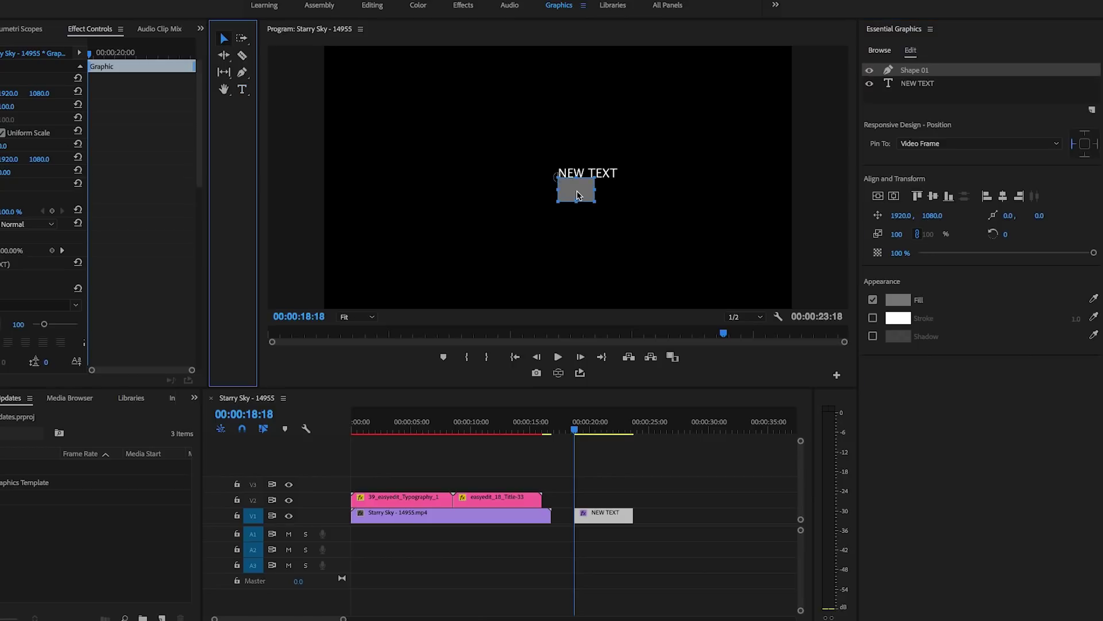
left_click_drag(577, 192, 592, 174)
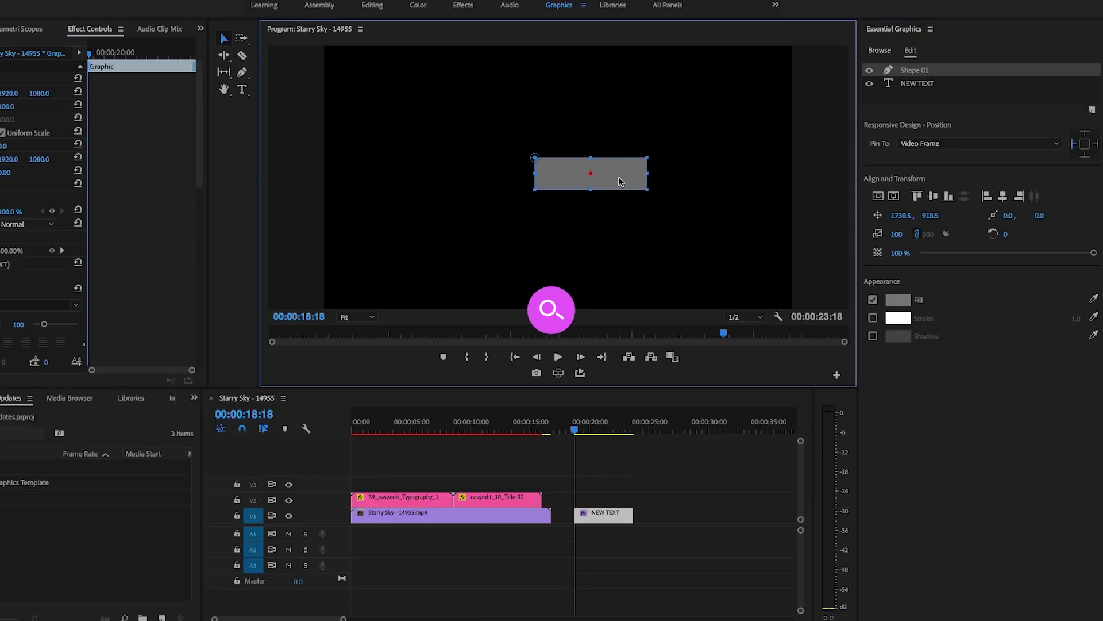
left_click_drag(914, 70, 914, 92)
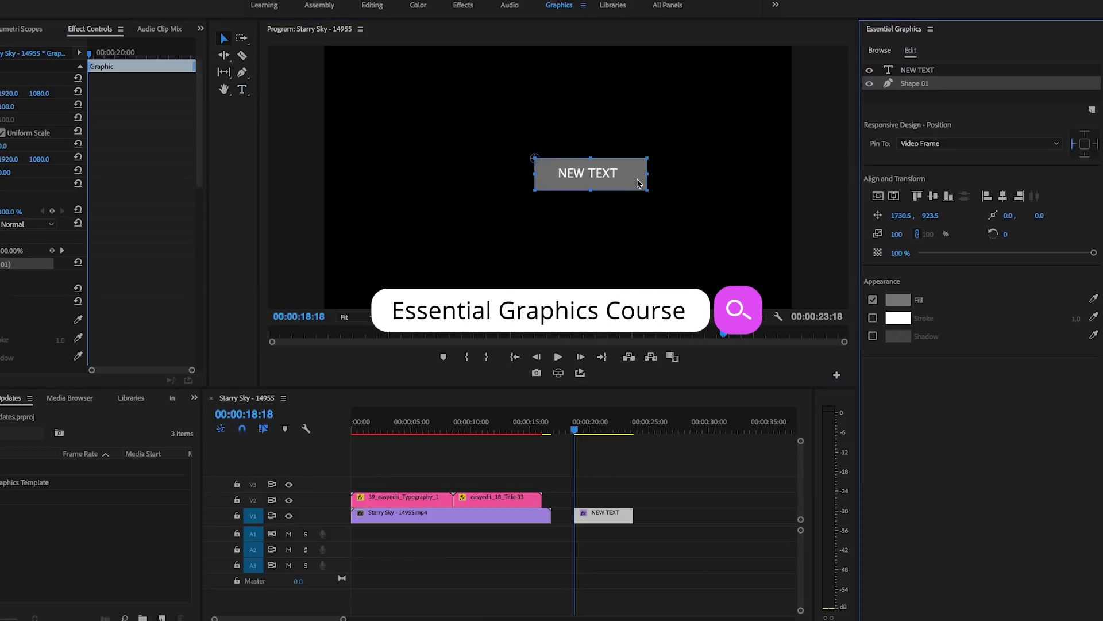
left_click_drag(641, 180, 623, 187)
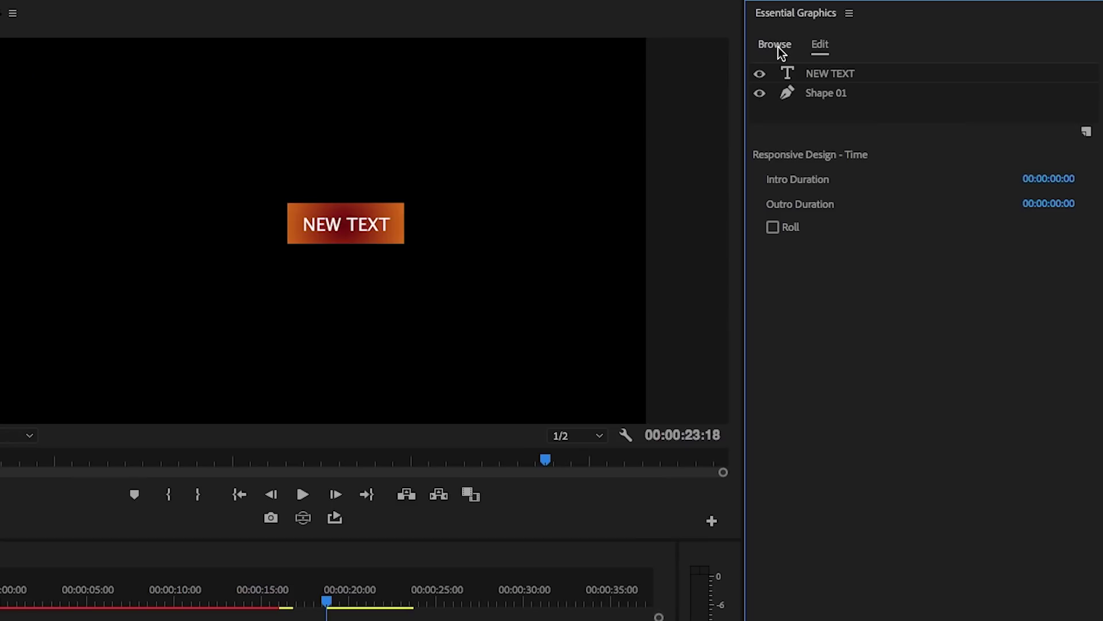
Browse the Adobe Stock templates and save the project
left_click(779, 46)
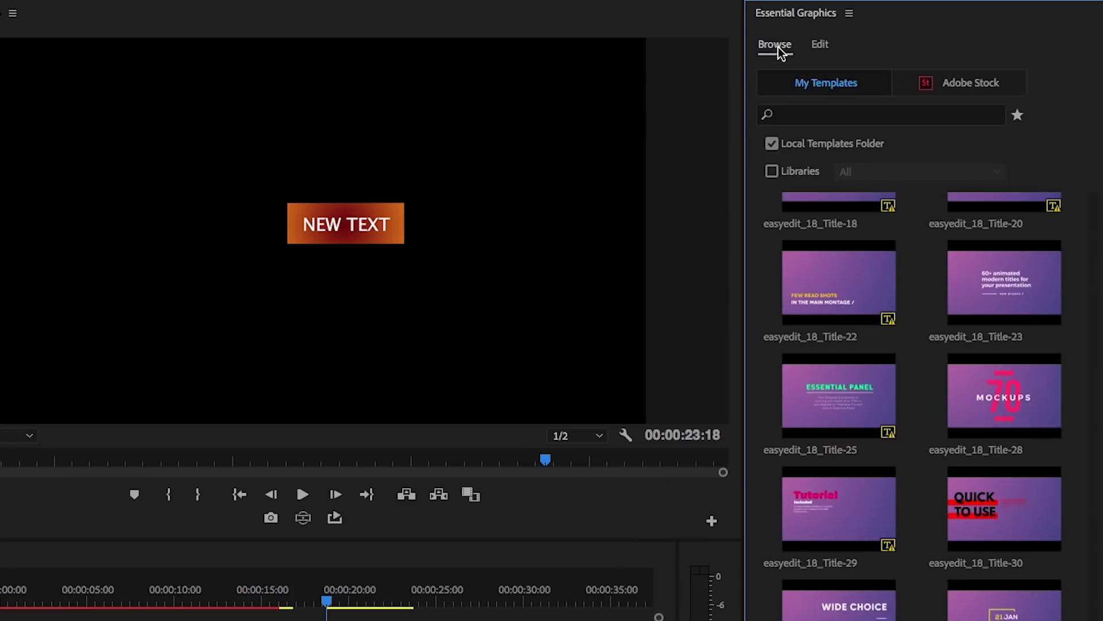
left_click(956, 91)
key("ctrl+s")
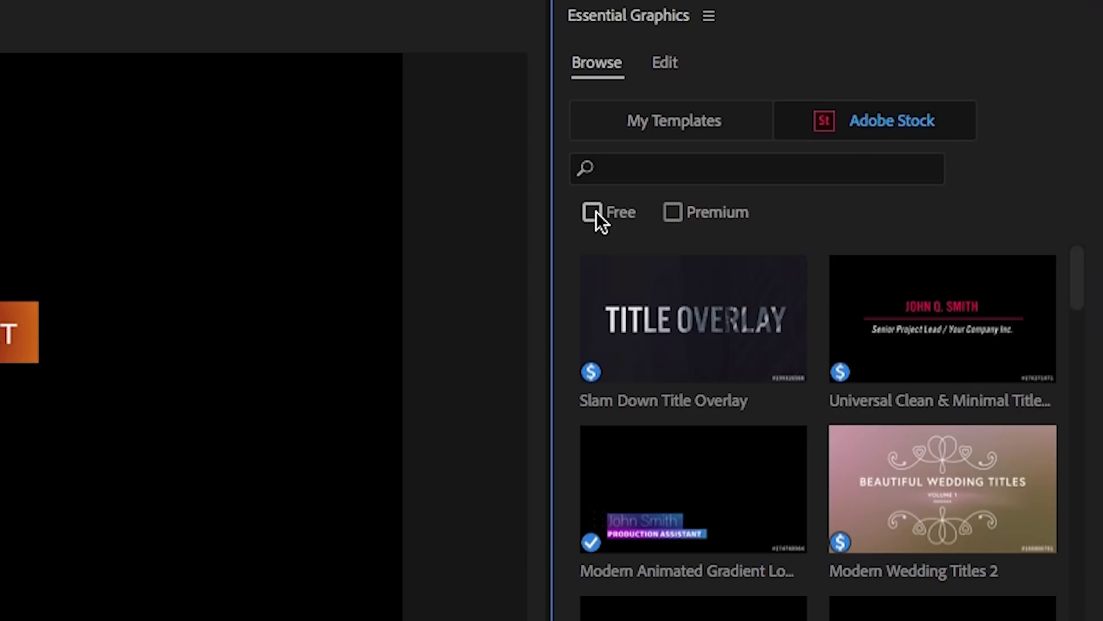
Filter to free Stock templates and view the Visual Trends Fluid Self template details
scroll(856, 510, "down", 10)
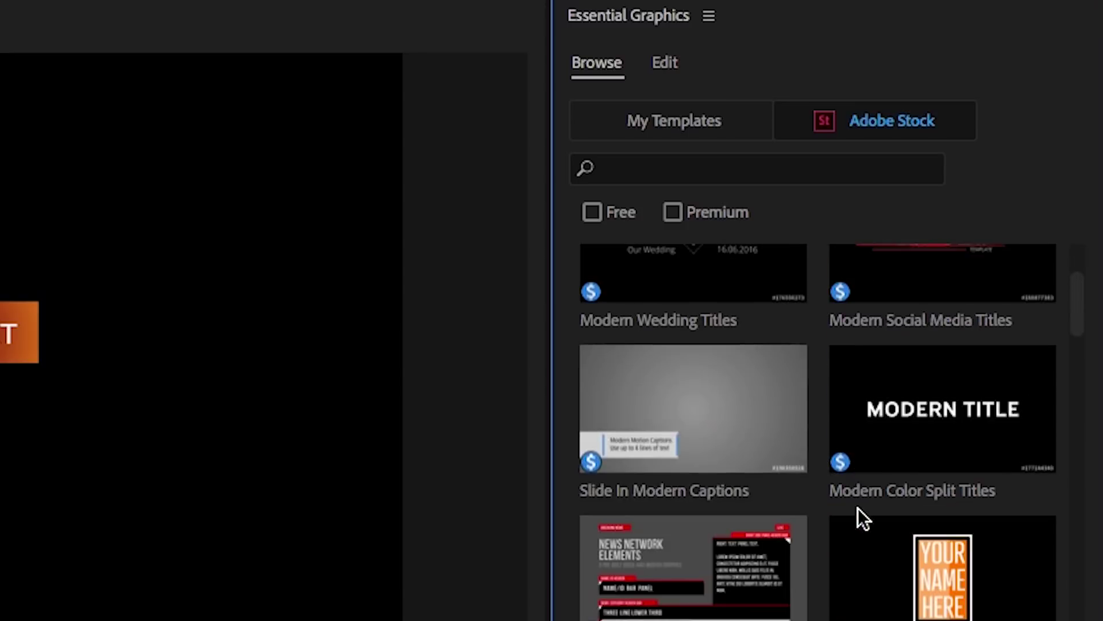
scroll(858, 508, "down", 15)
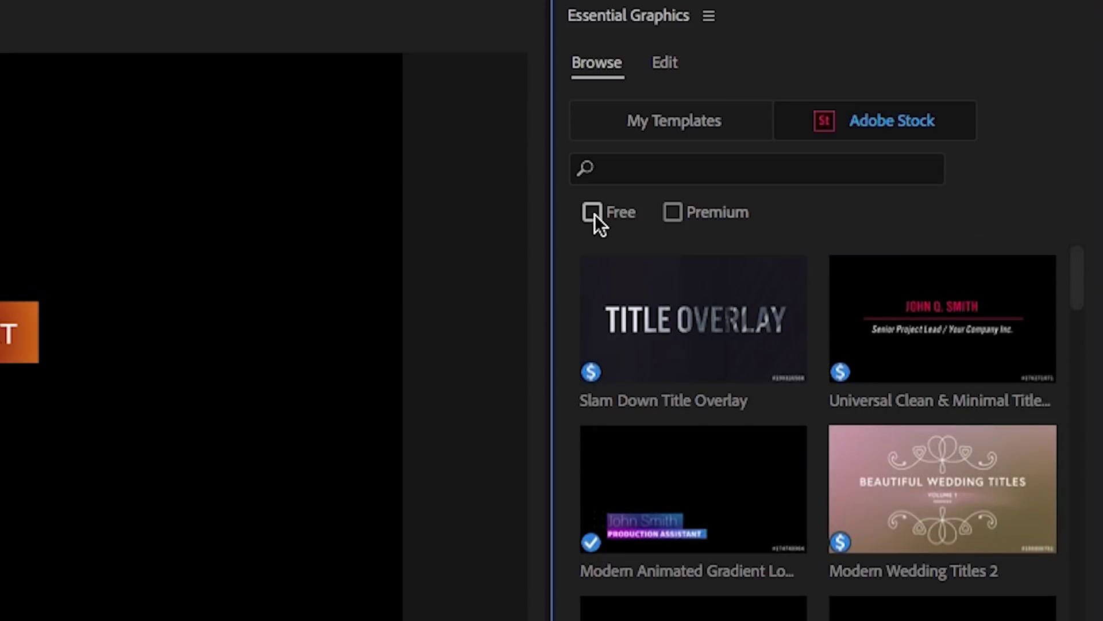
left_click(592, 212)
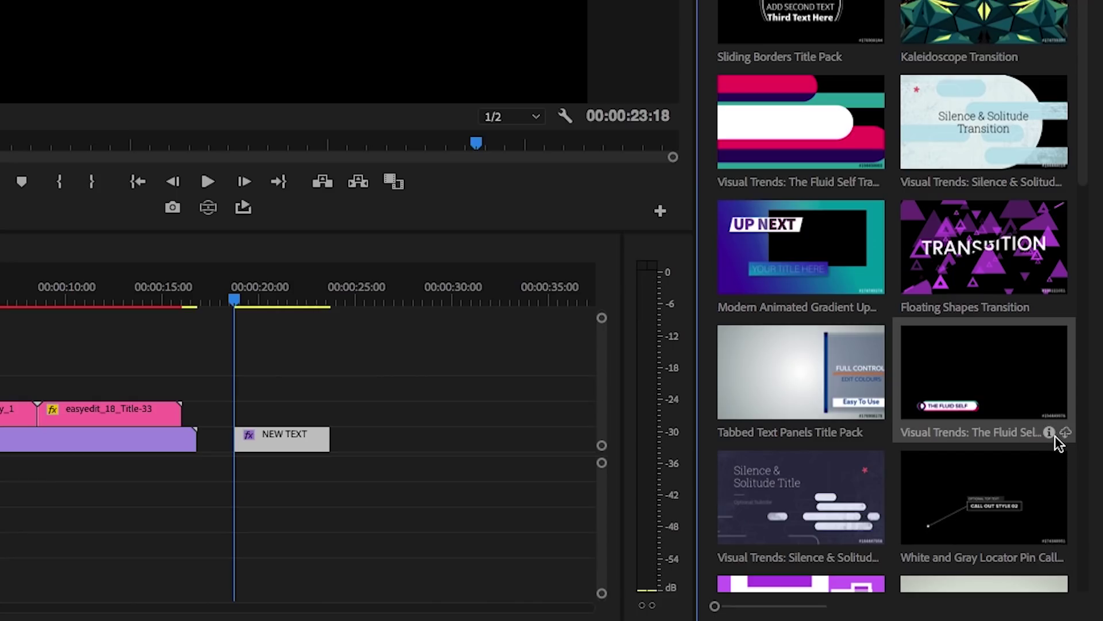
left_click(1048, 432)
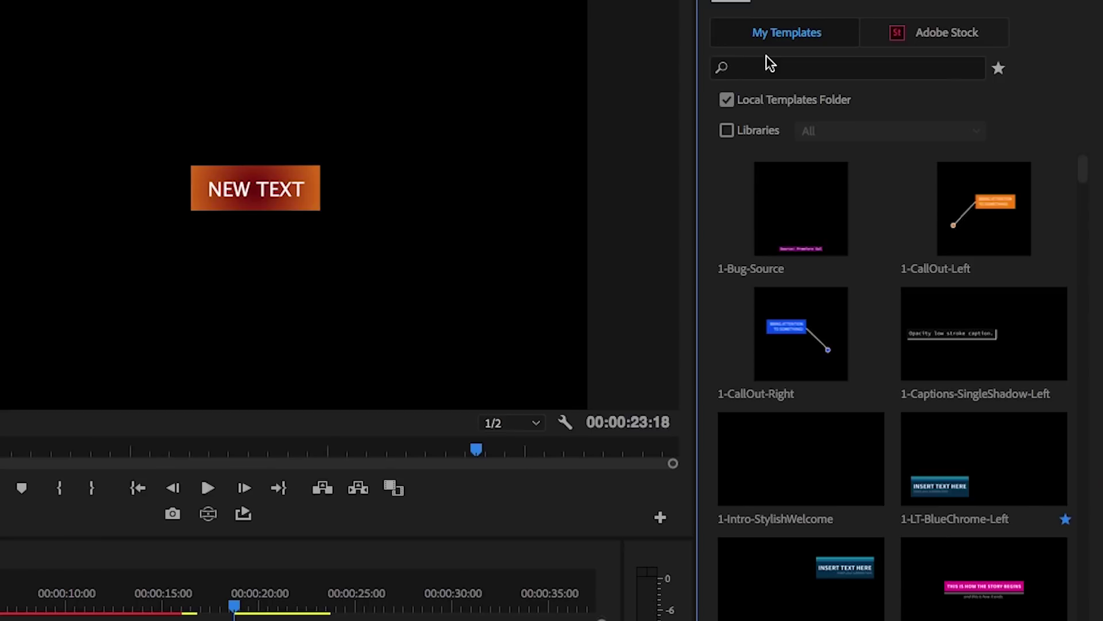
Search templates for 'visual' and place the Fluid Self template on V1 after NEW TEXT
left_click(765, 65)
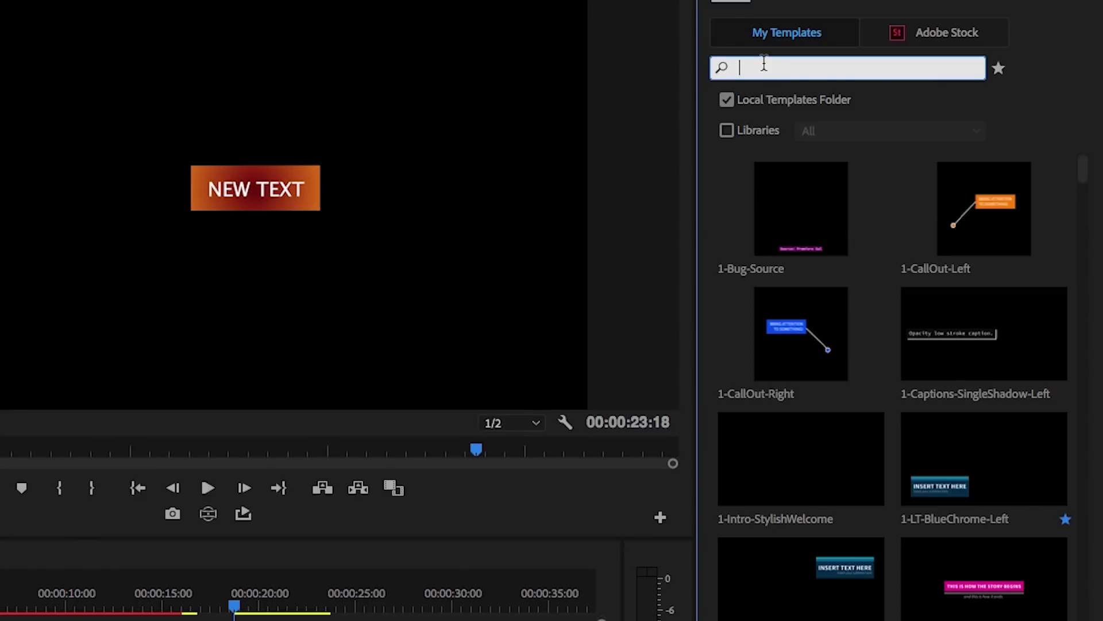
type("visual")
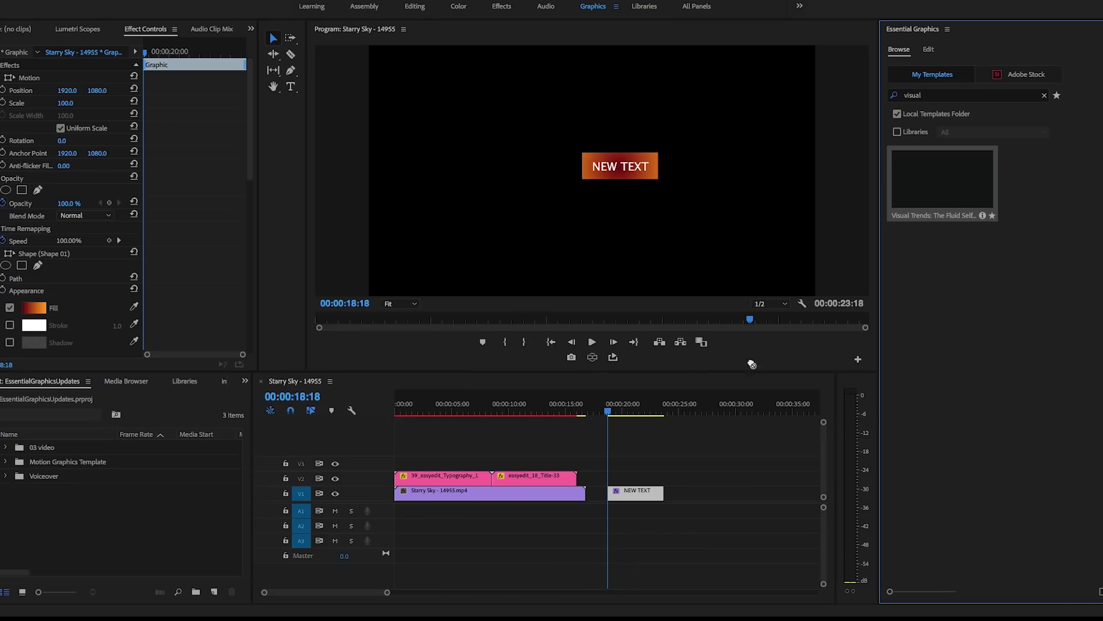
left_click_drag(751, 364, 684, 493)
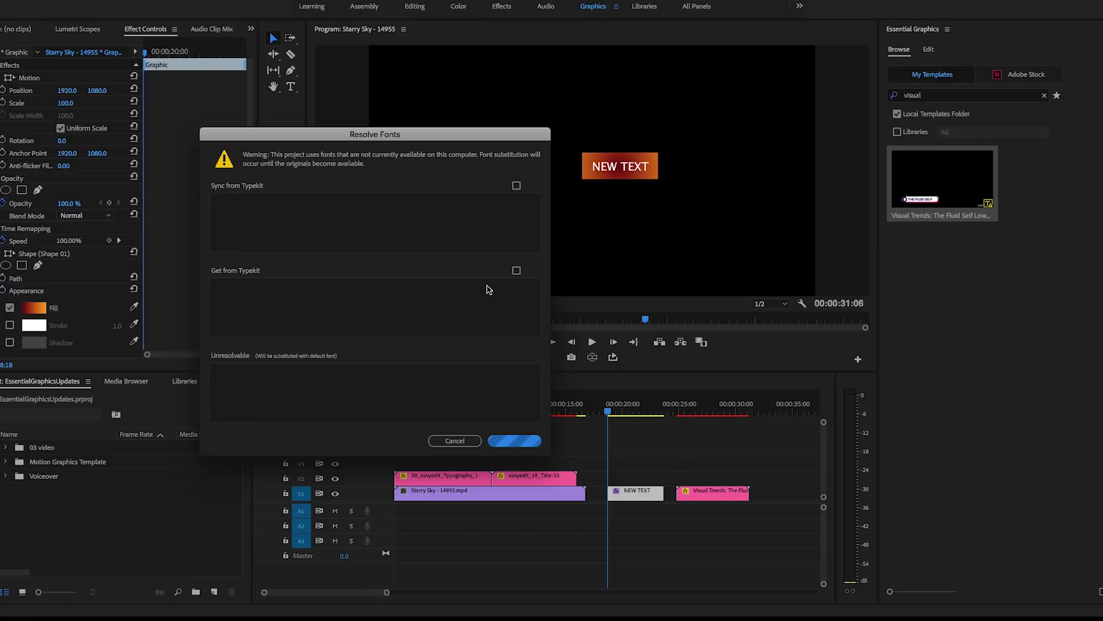
Sync the missing Proxima Nova fonts from Typekit and dismiss the warning
left_click(517, 185)
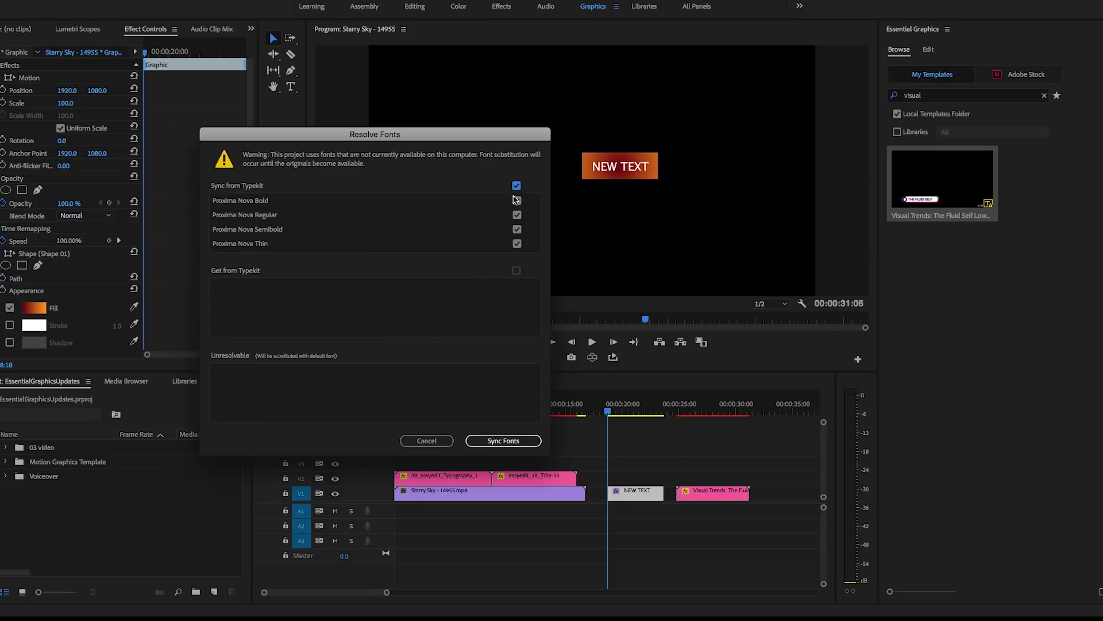
left_click(505, 440)
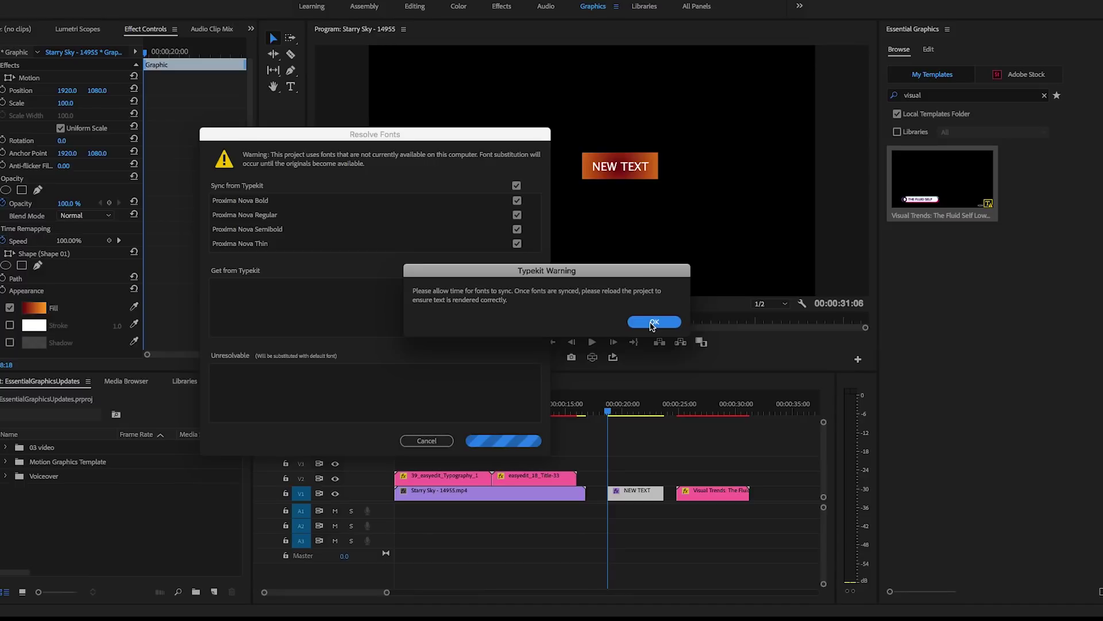
left_click(654, 322)
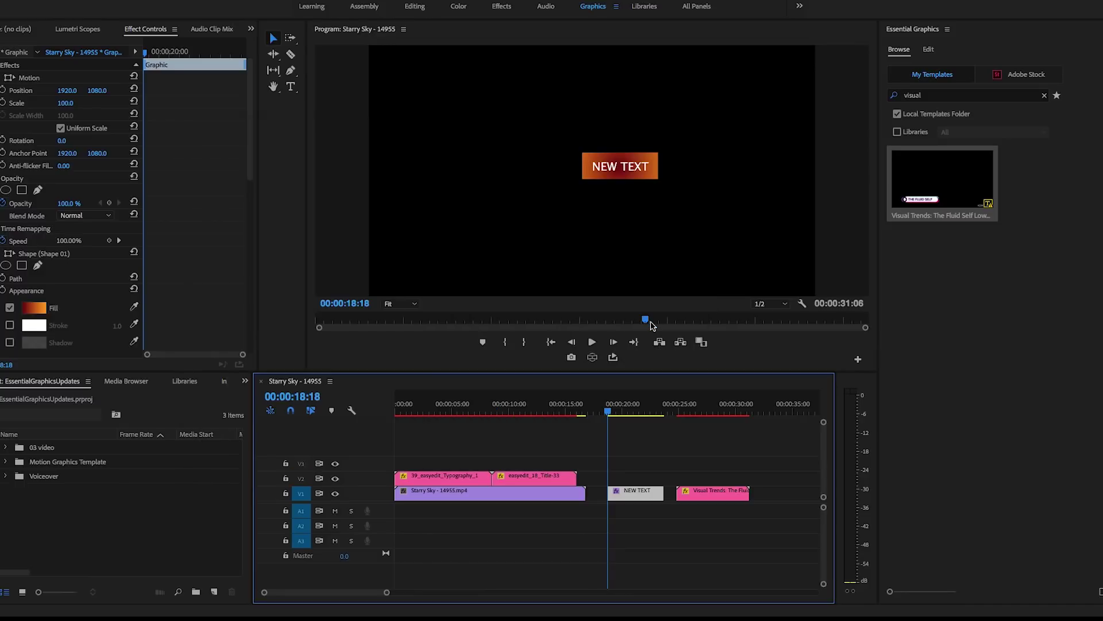
Move the playhead to 00:00:25:03 on the new Fluid Self clip
left_click(681, 412)
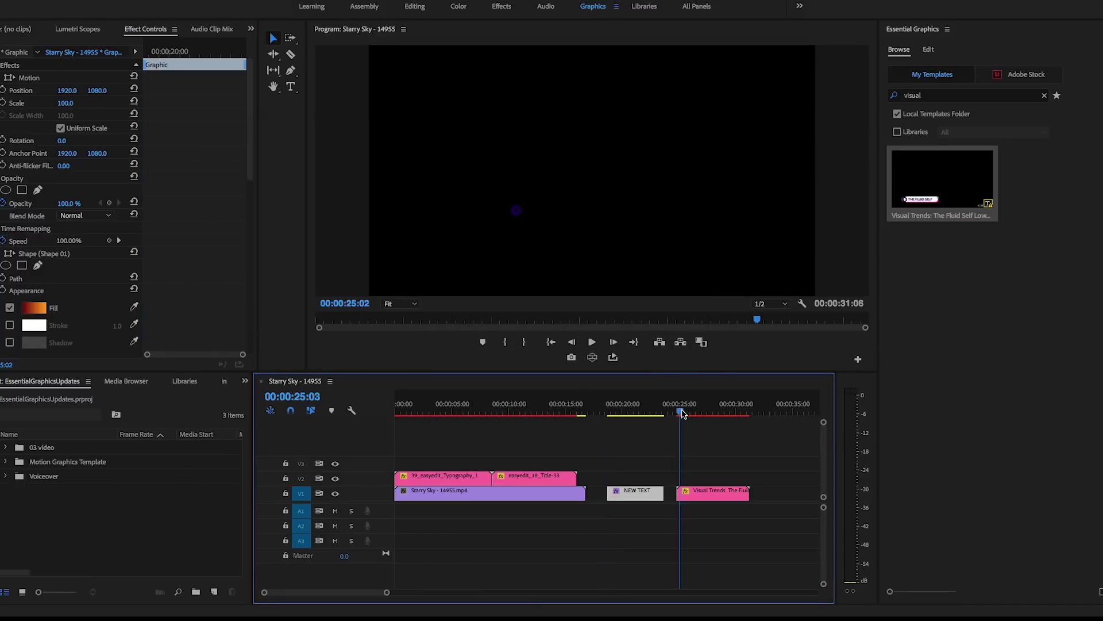